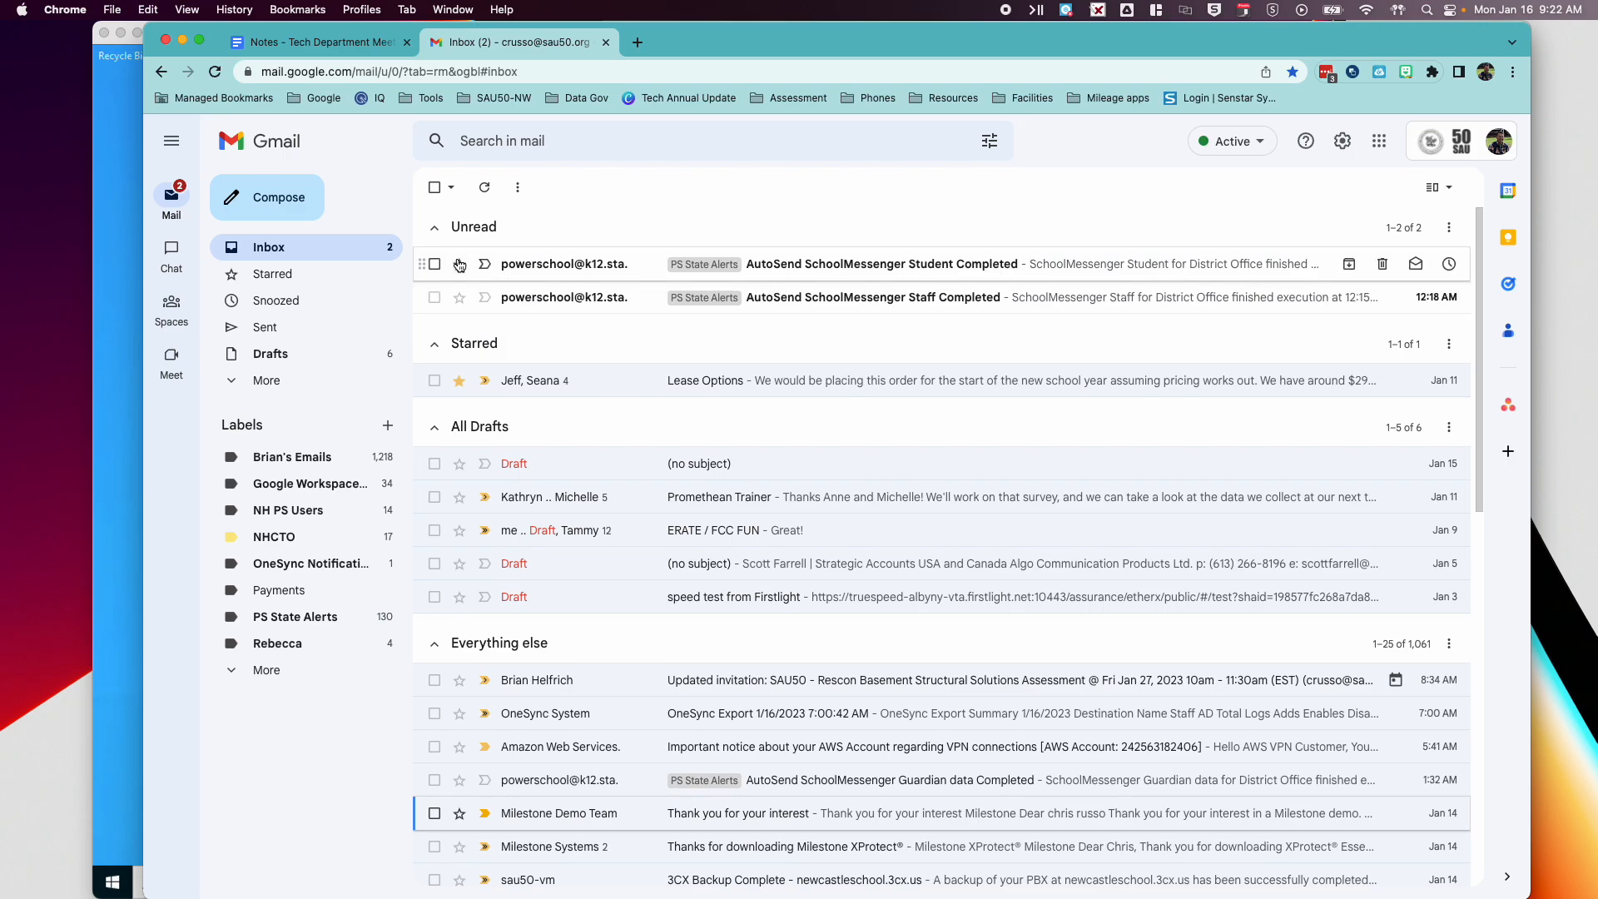
- From the unread AutoSend SchoolMessenger Student Completed message, start a filter for that sender's mail containing the word "completed"
left_click(575, 265)
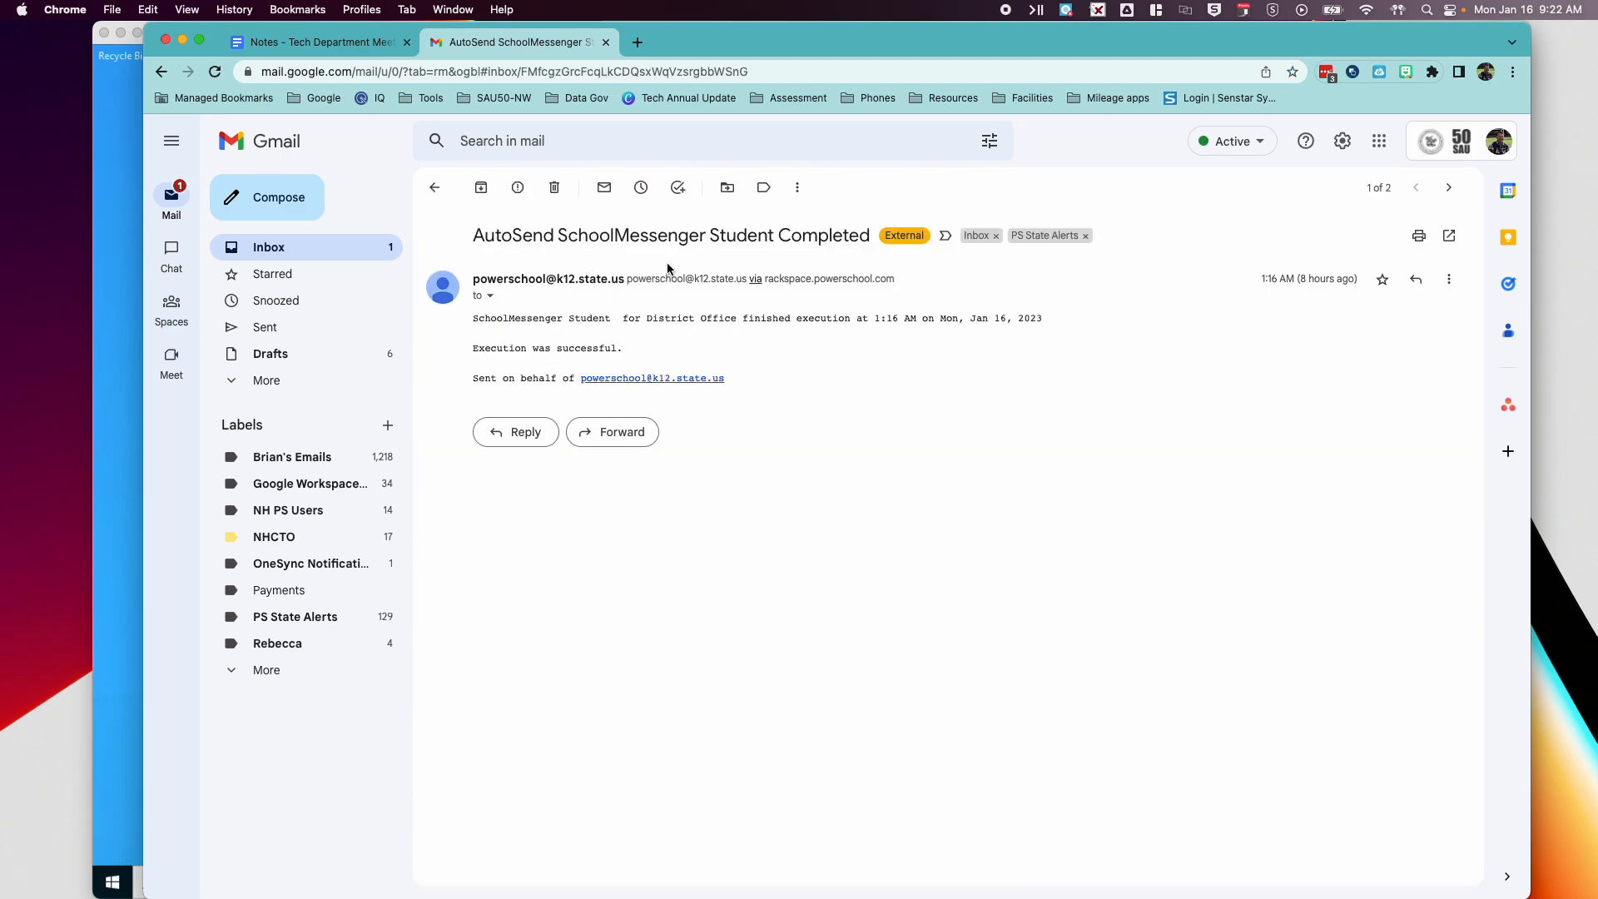
left_click(799, 191)
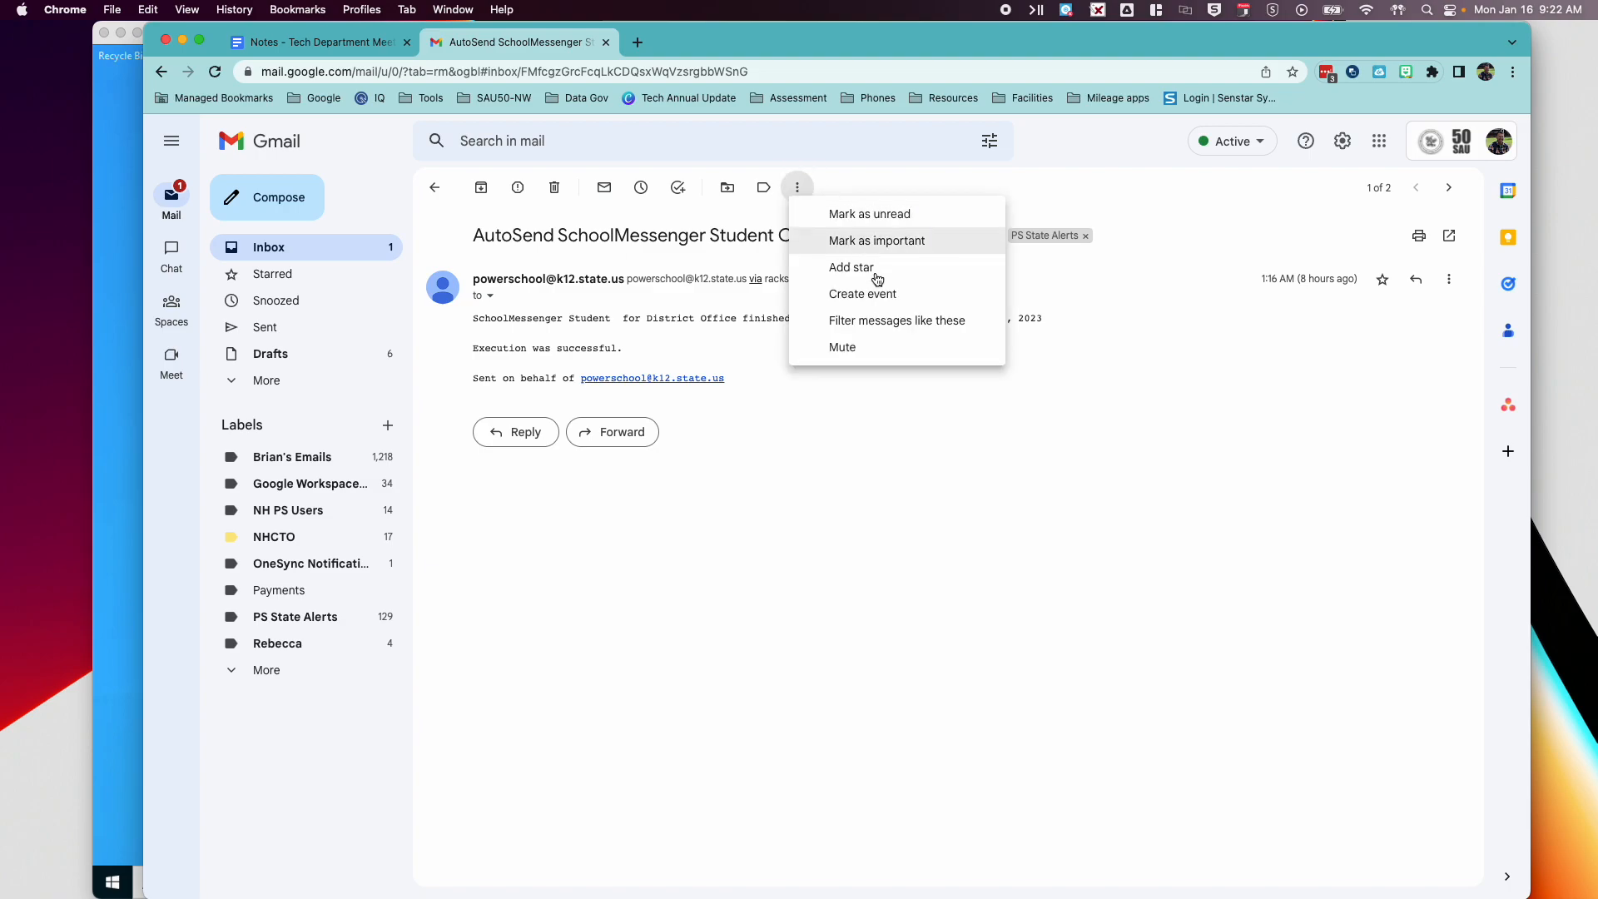
left_click(878, 328)
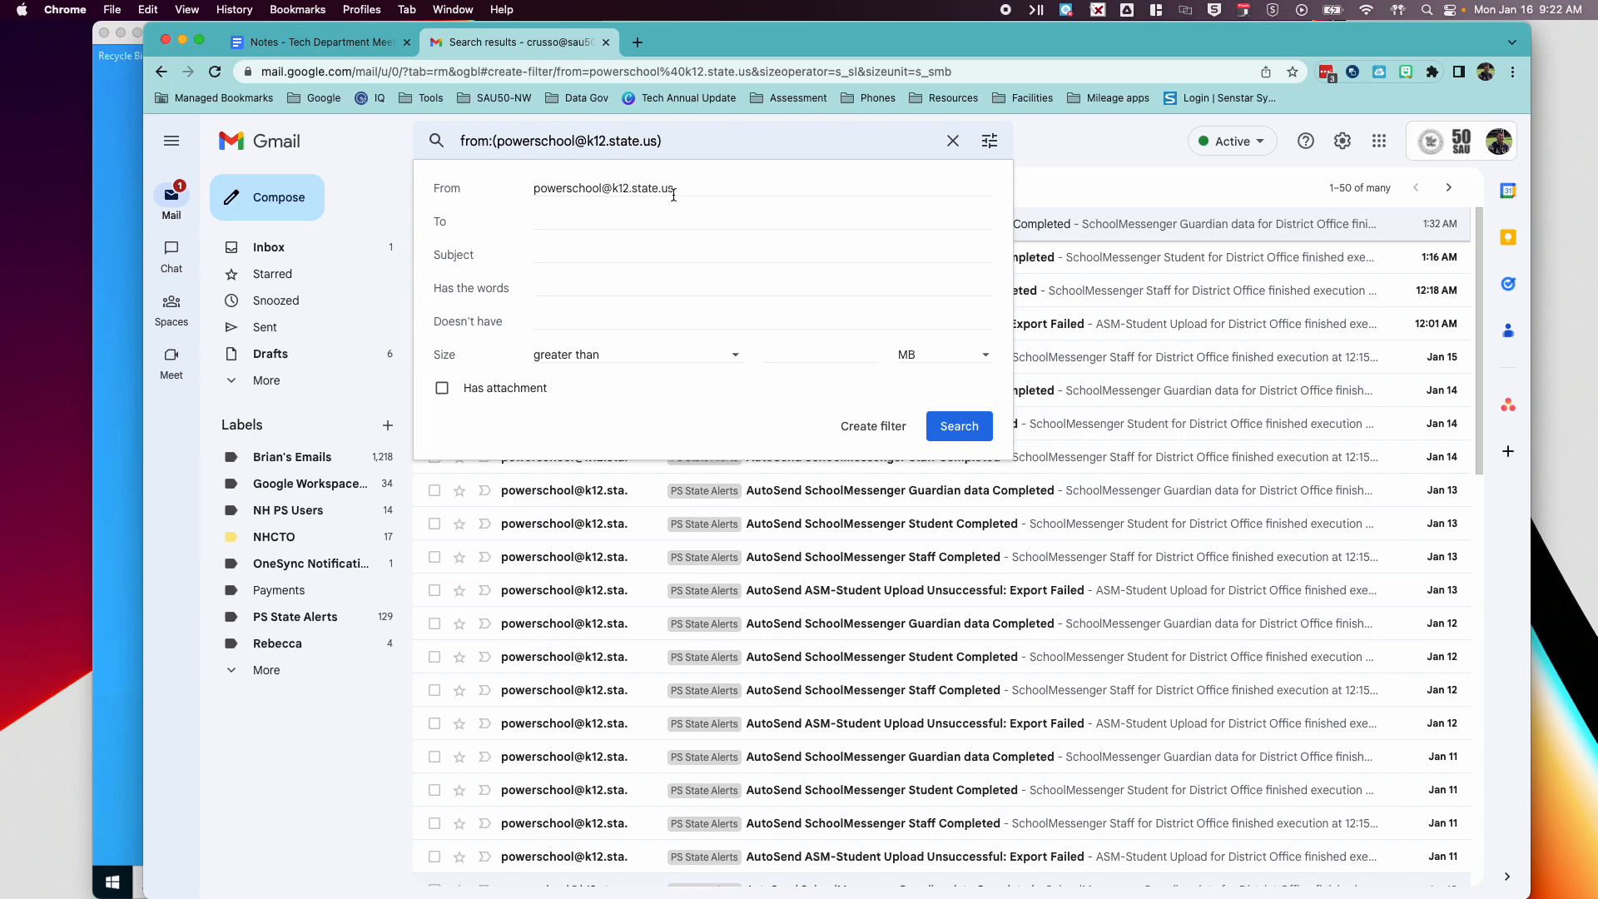
left_click(592, 290)
type("completed")
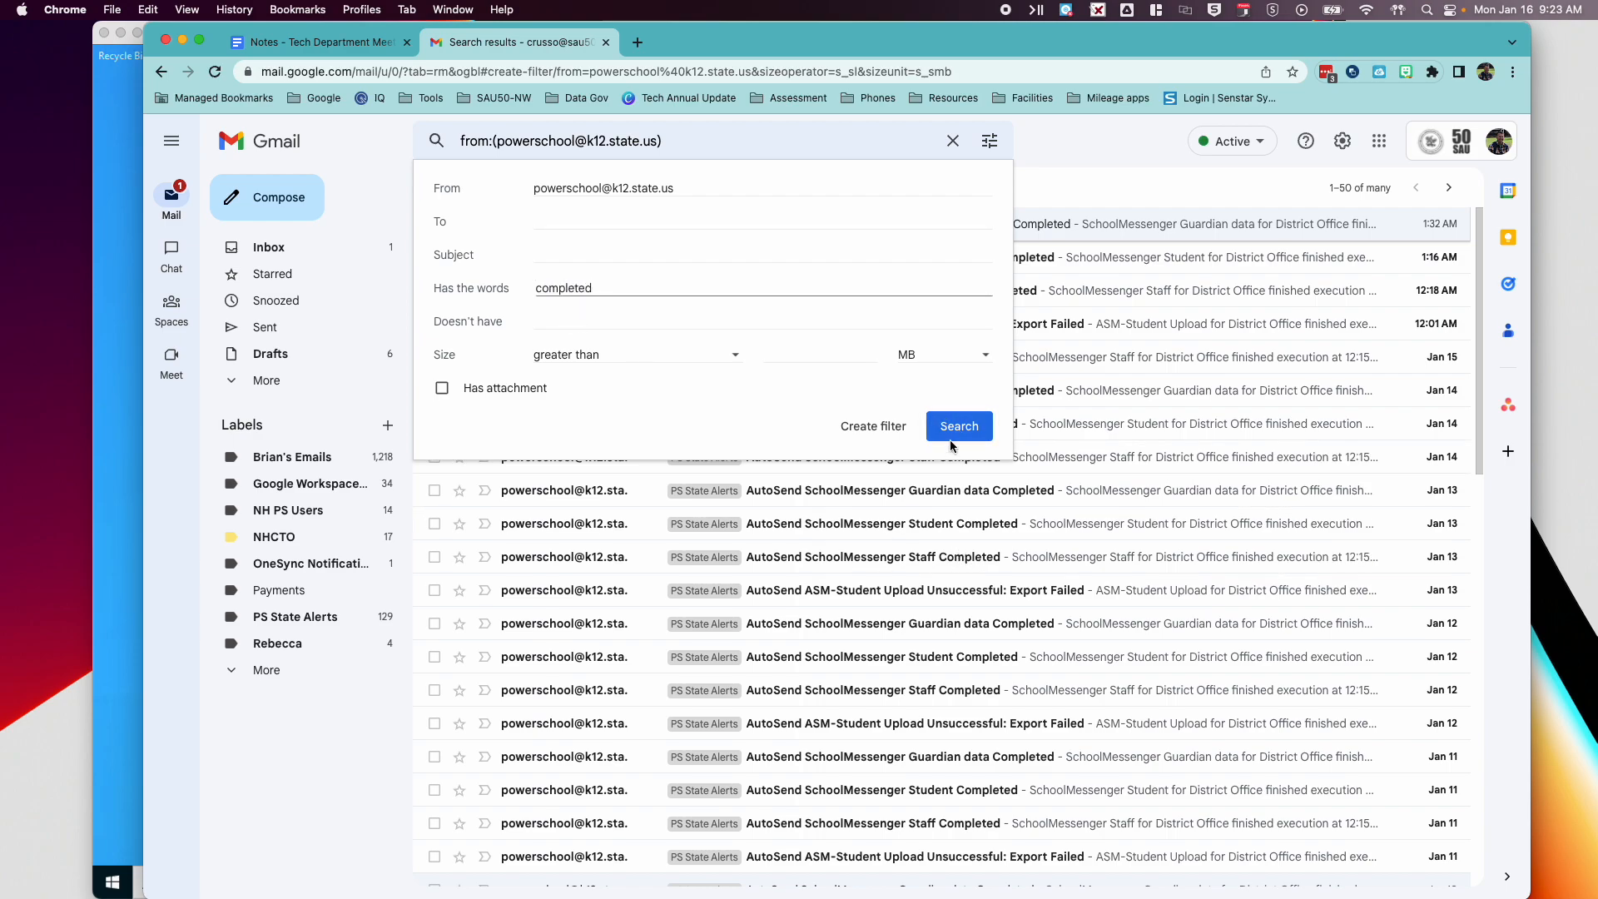
left_click(871, 429)
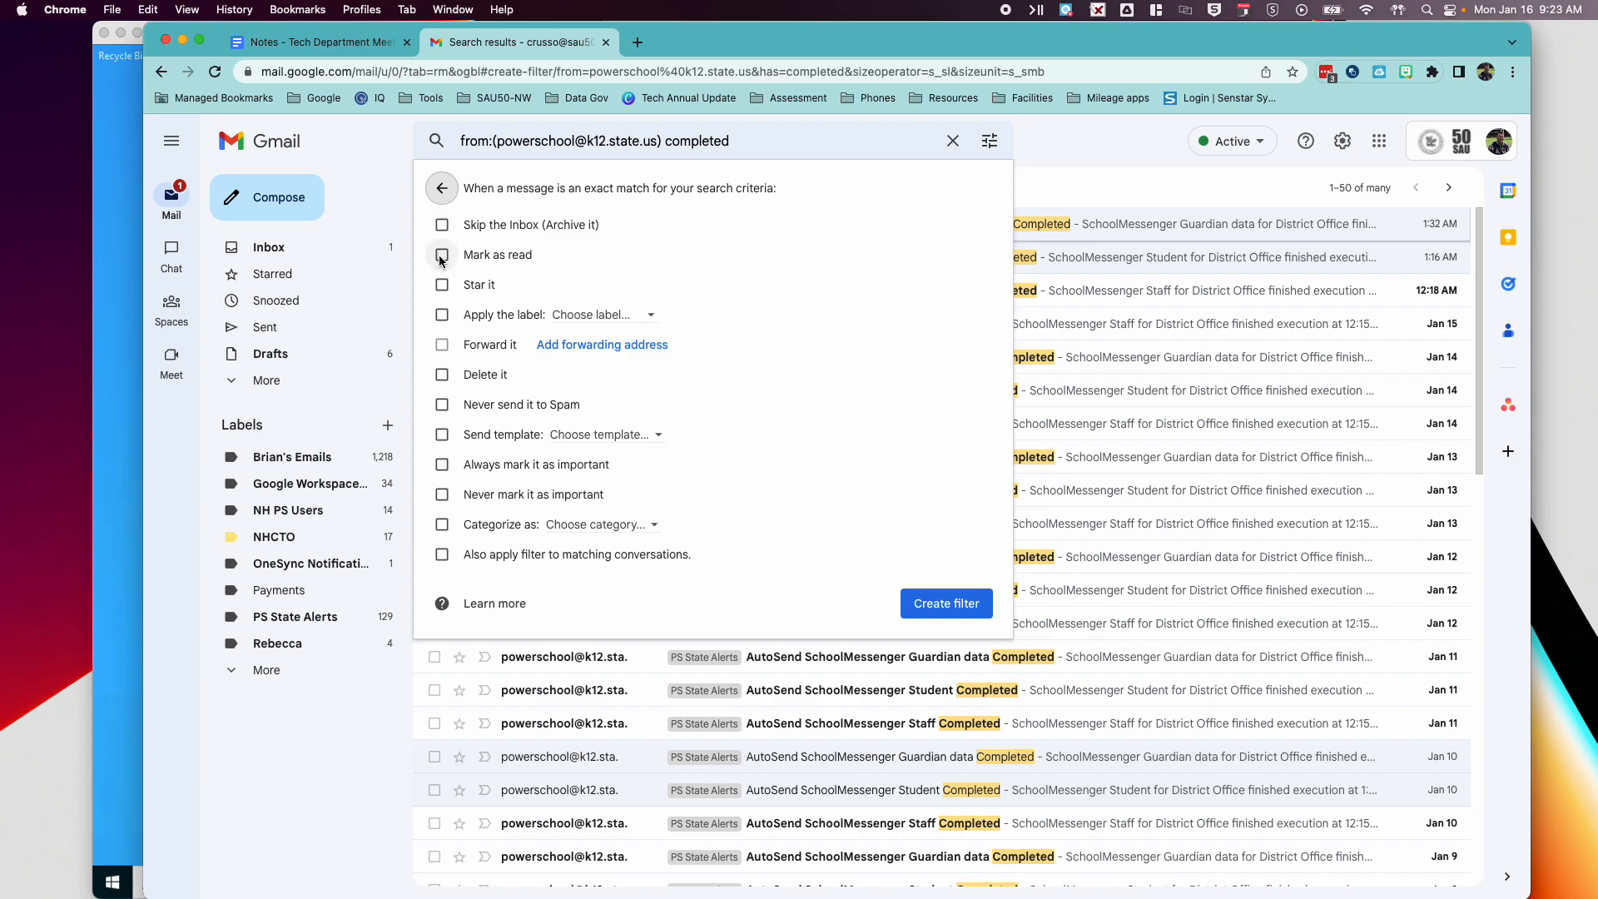
- Have the filter apply a new label named "Completed Powerschool Uploads"
left_click(442, 316)
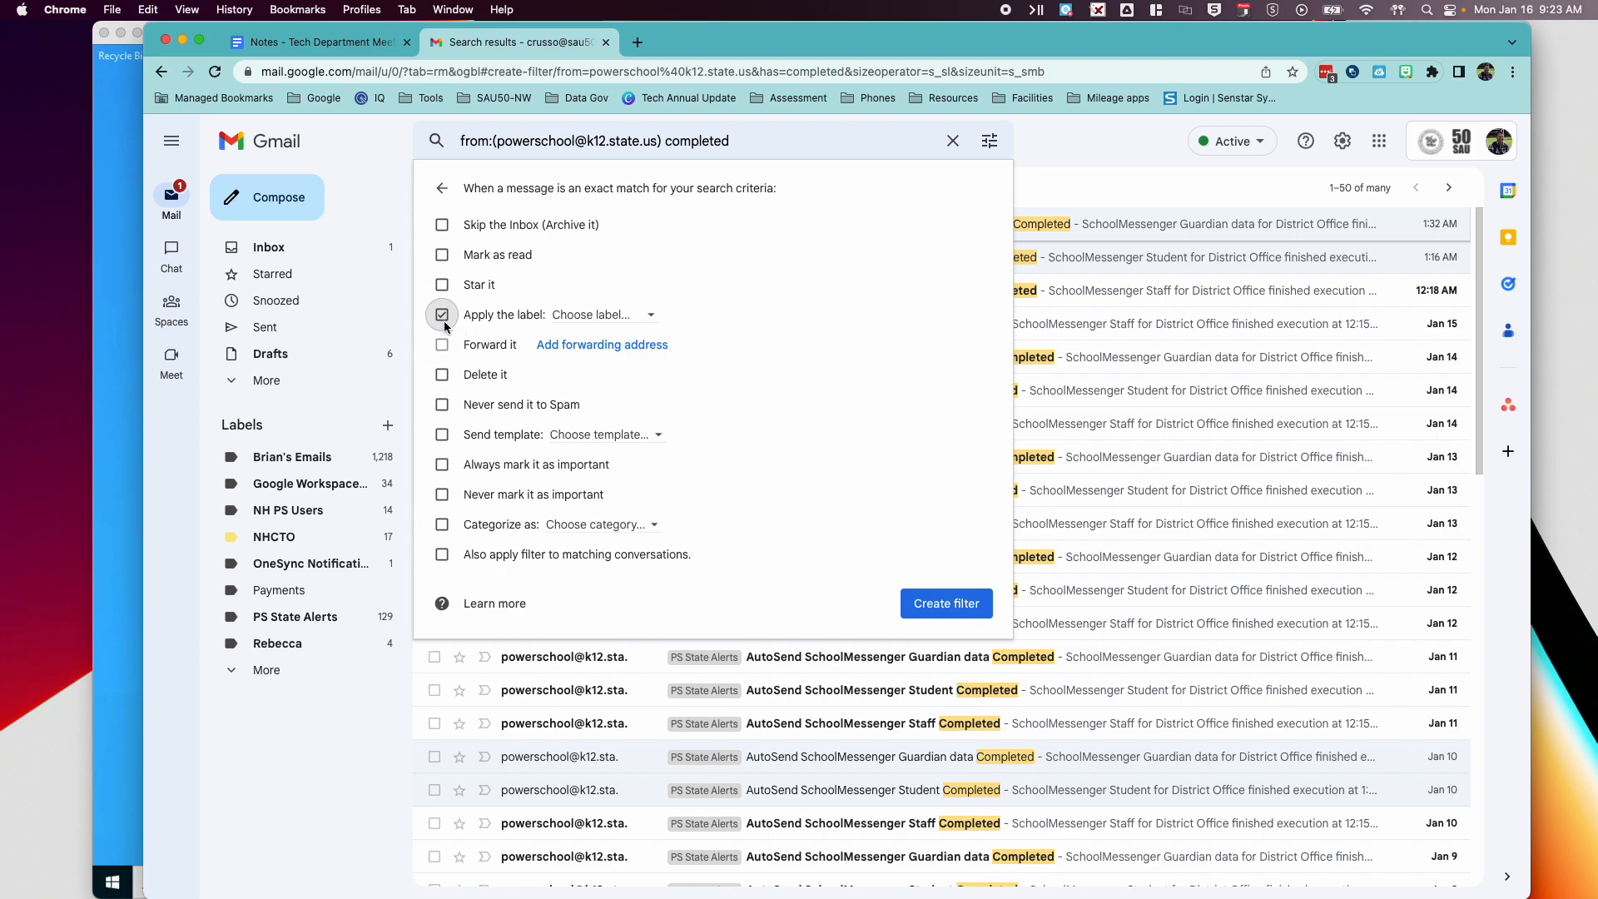
left_click(605, 315)
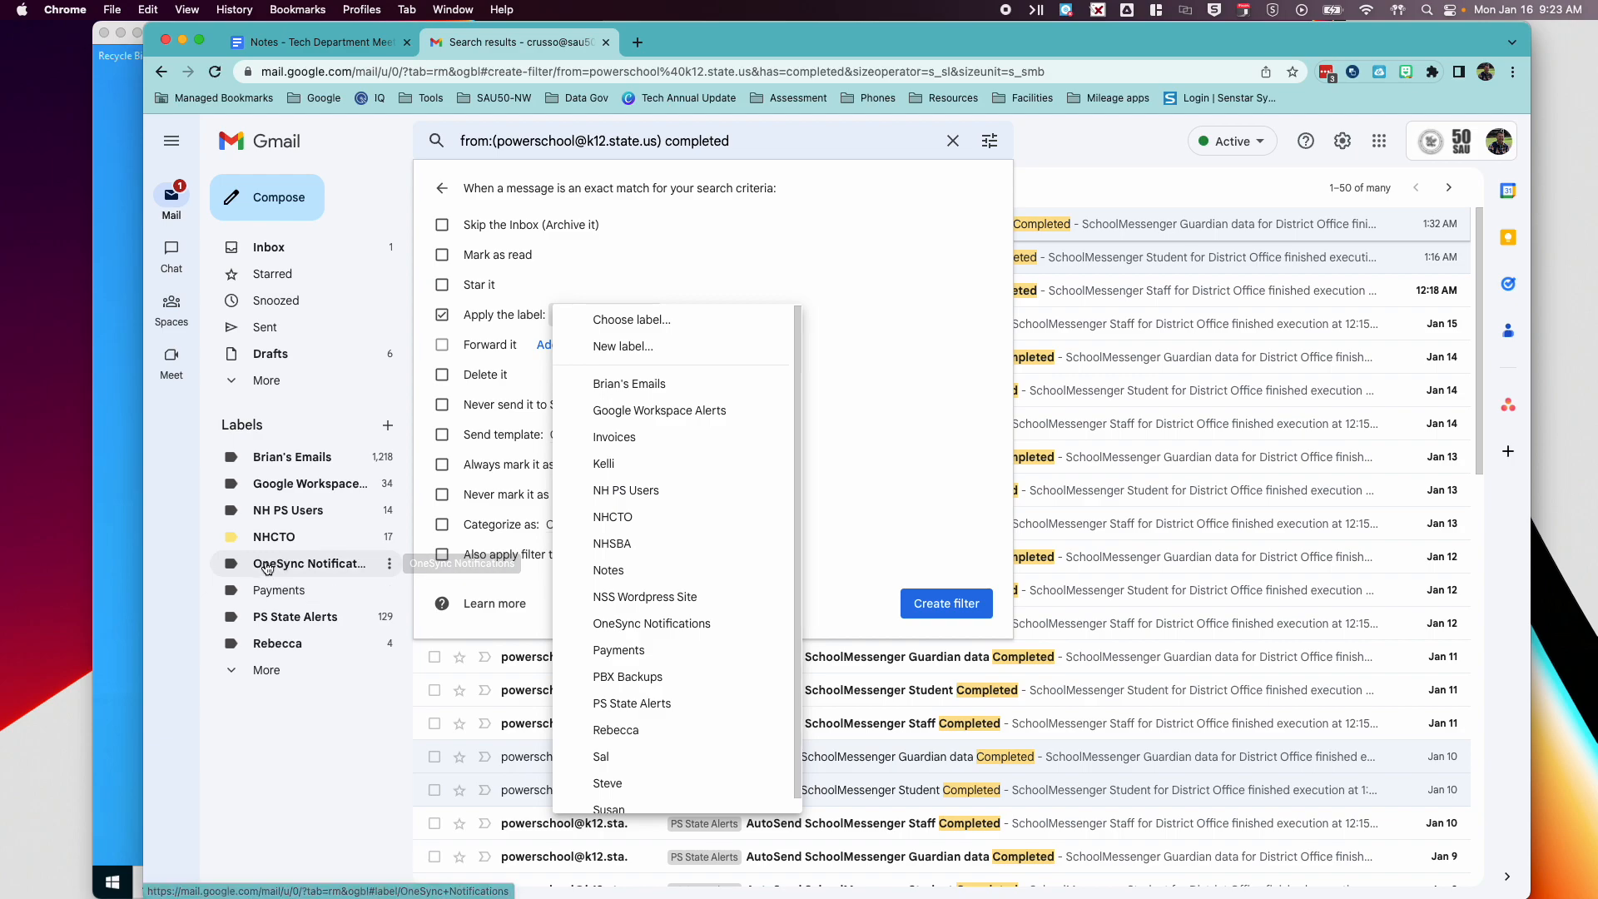
left_click(643, 347)
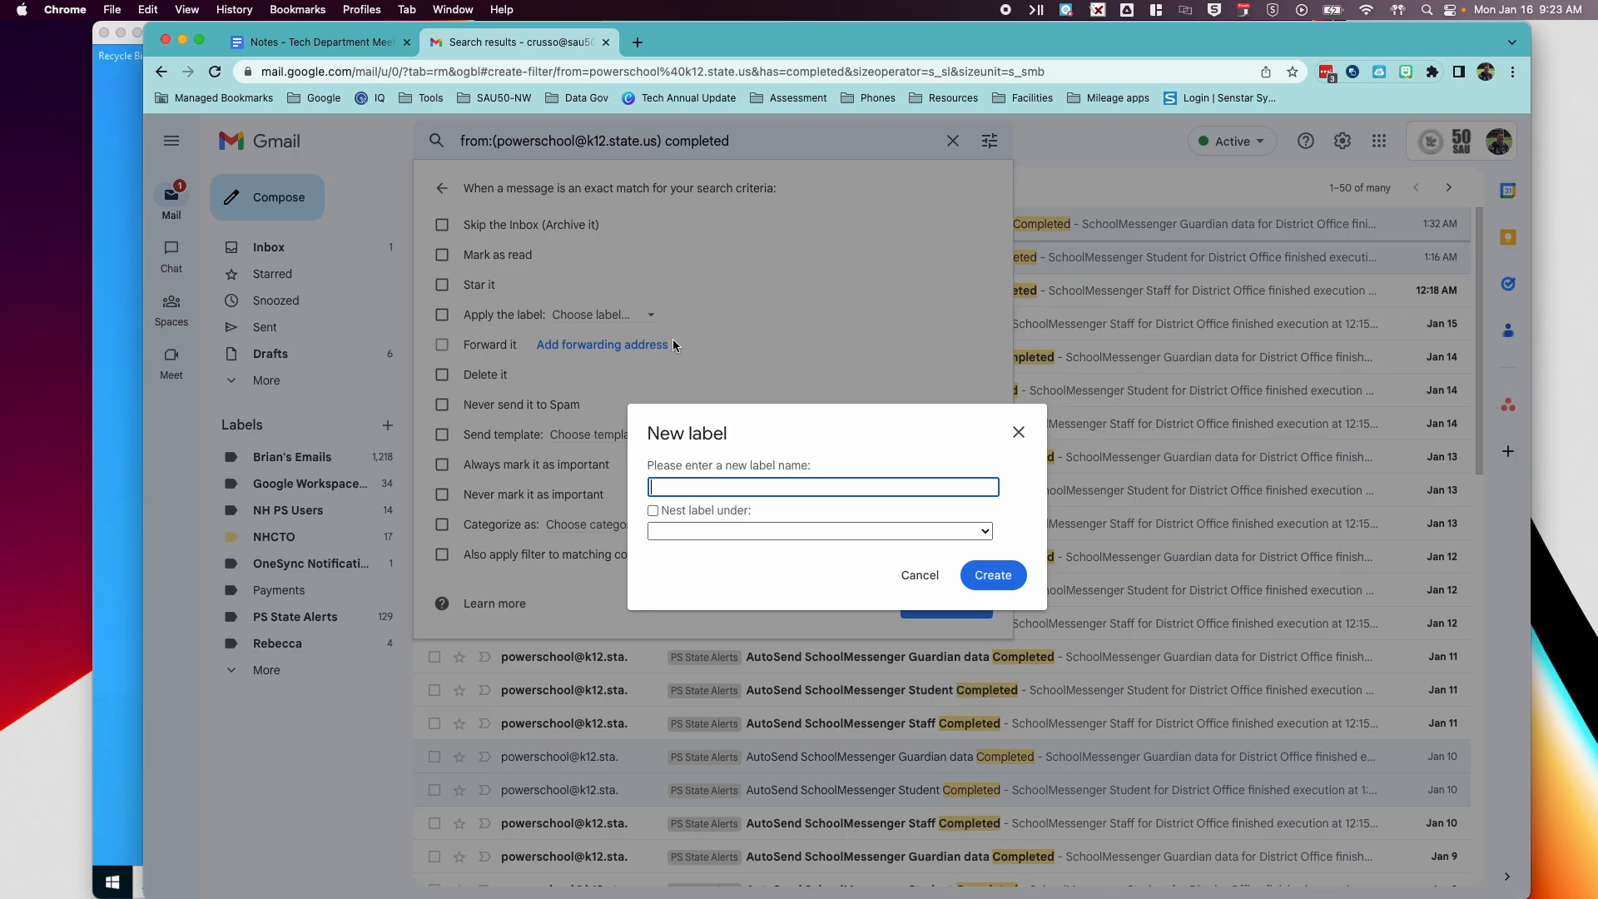
type("Completed Powerscho")
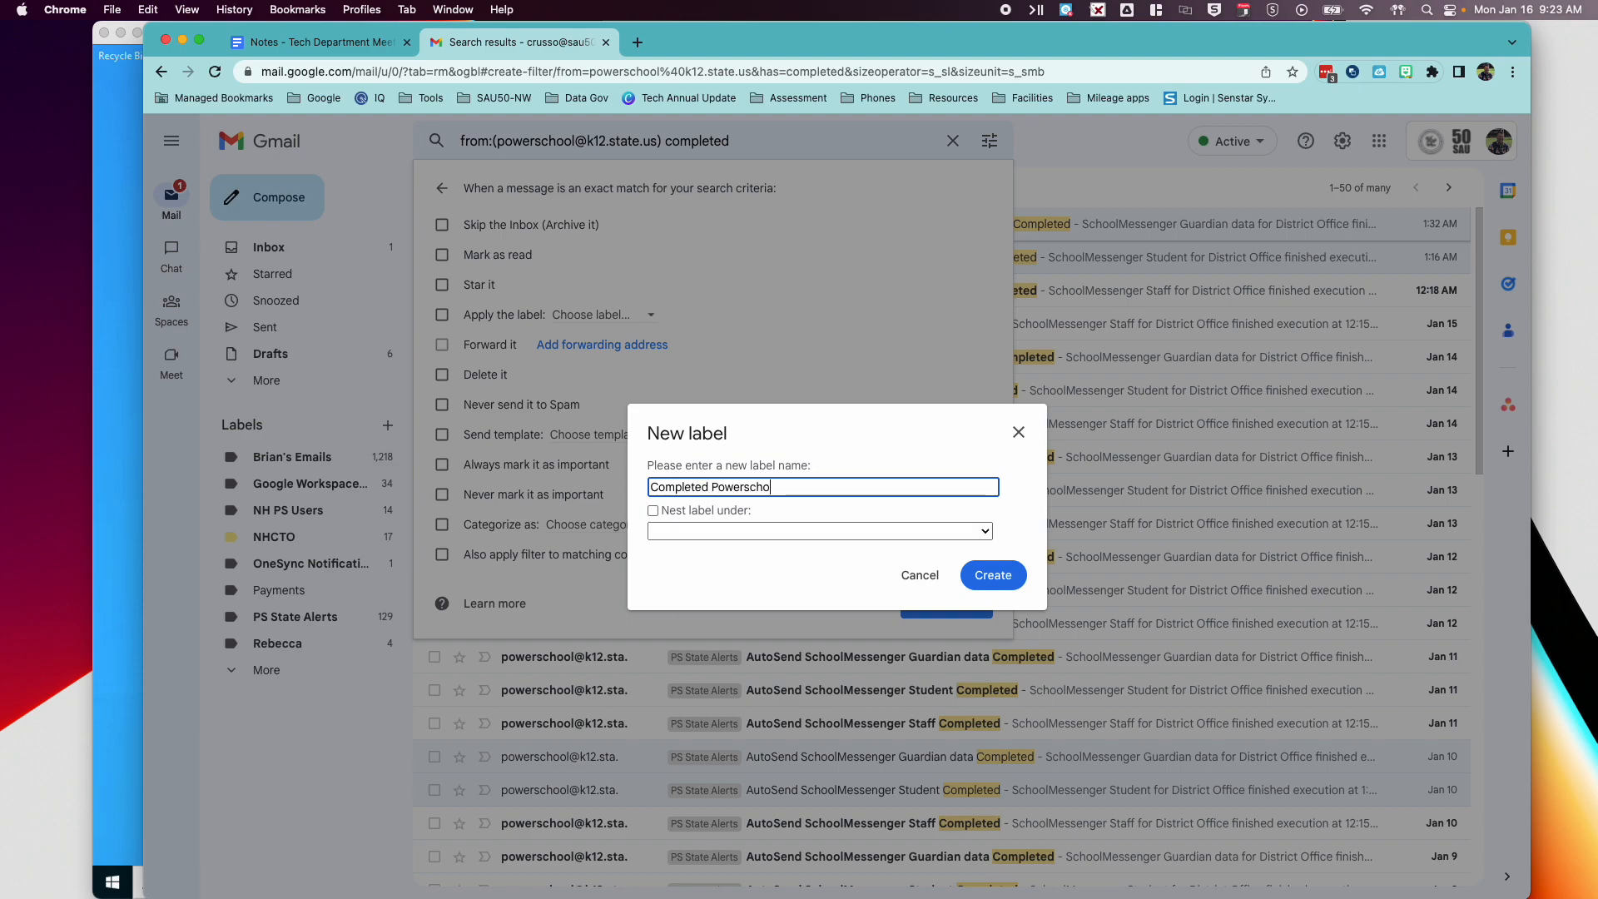
type("ol Uploads")
left_click(994, 575)
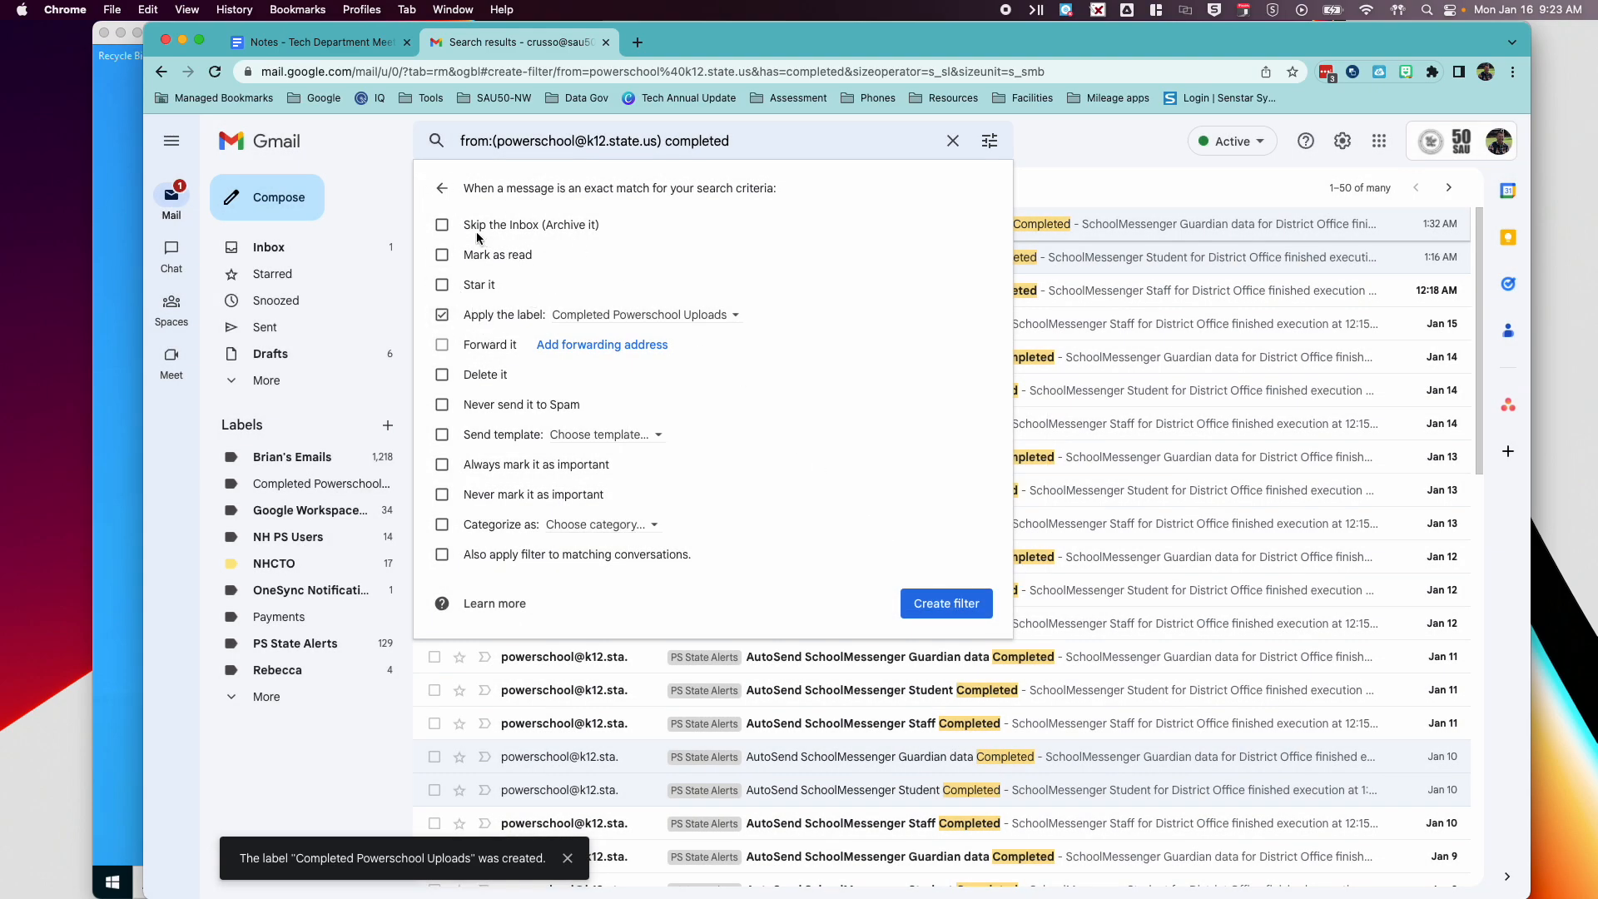
- Make the filter skip the Inbox and also apply to matching conversations, and create it
left_click(444, 226)
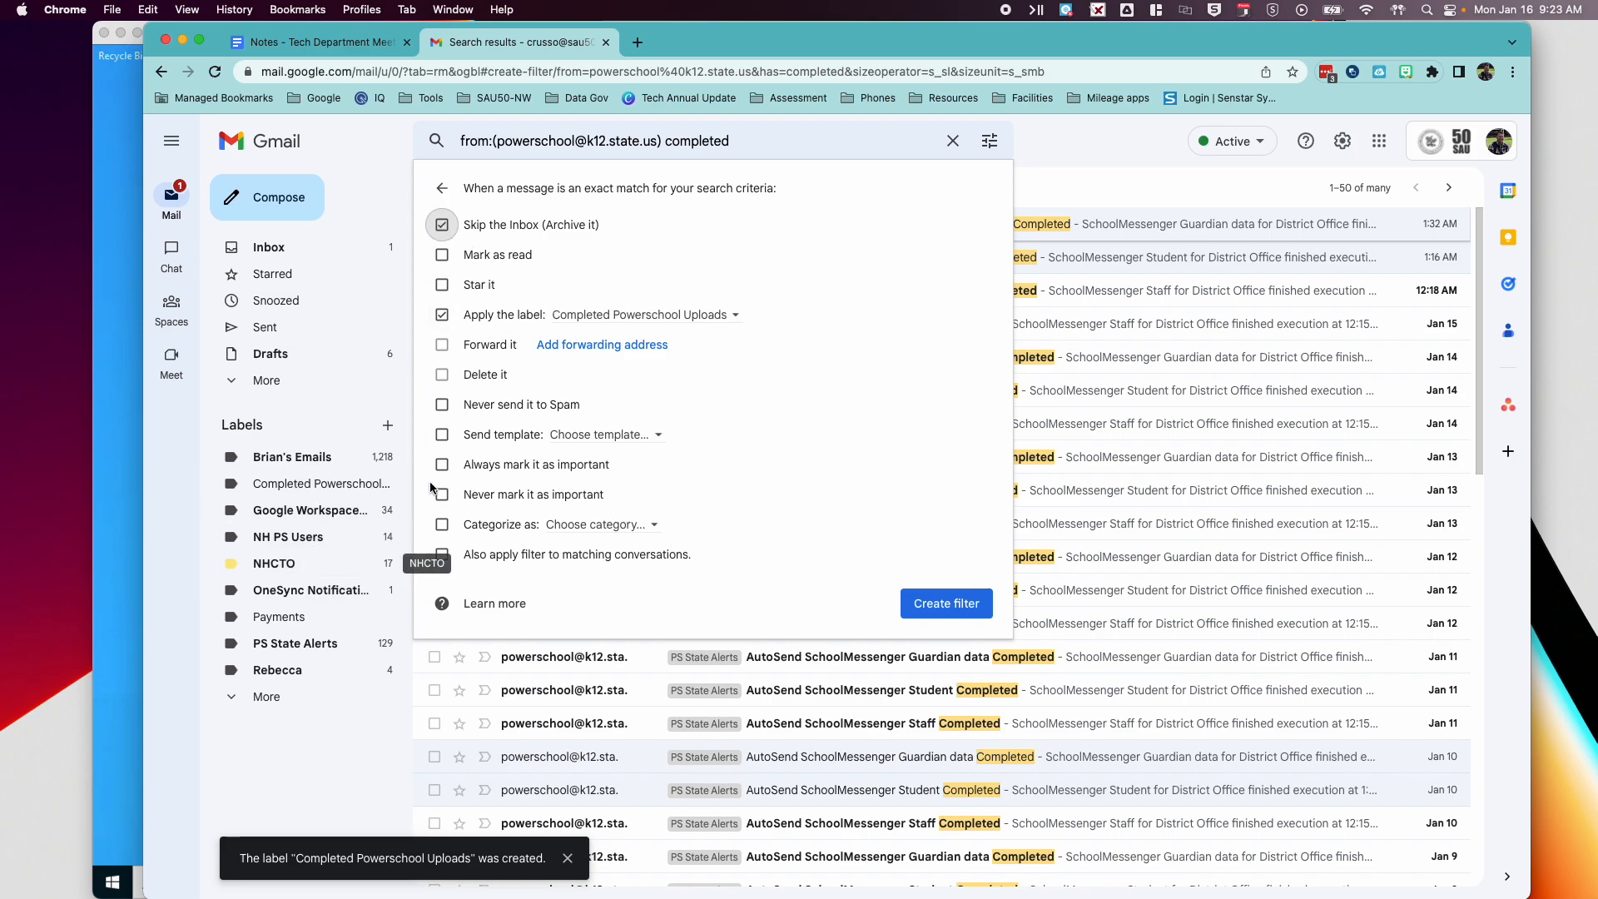
left_click(446, 559)
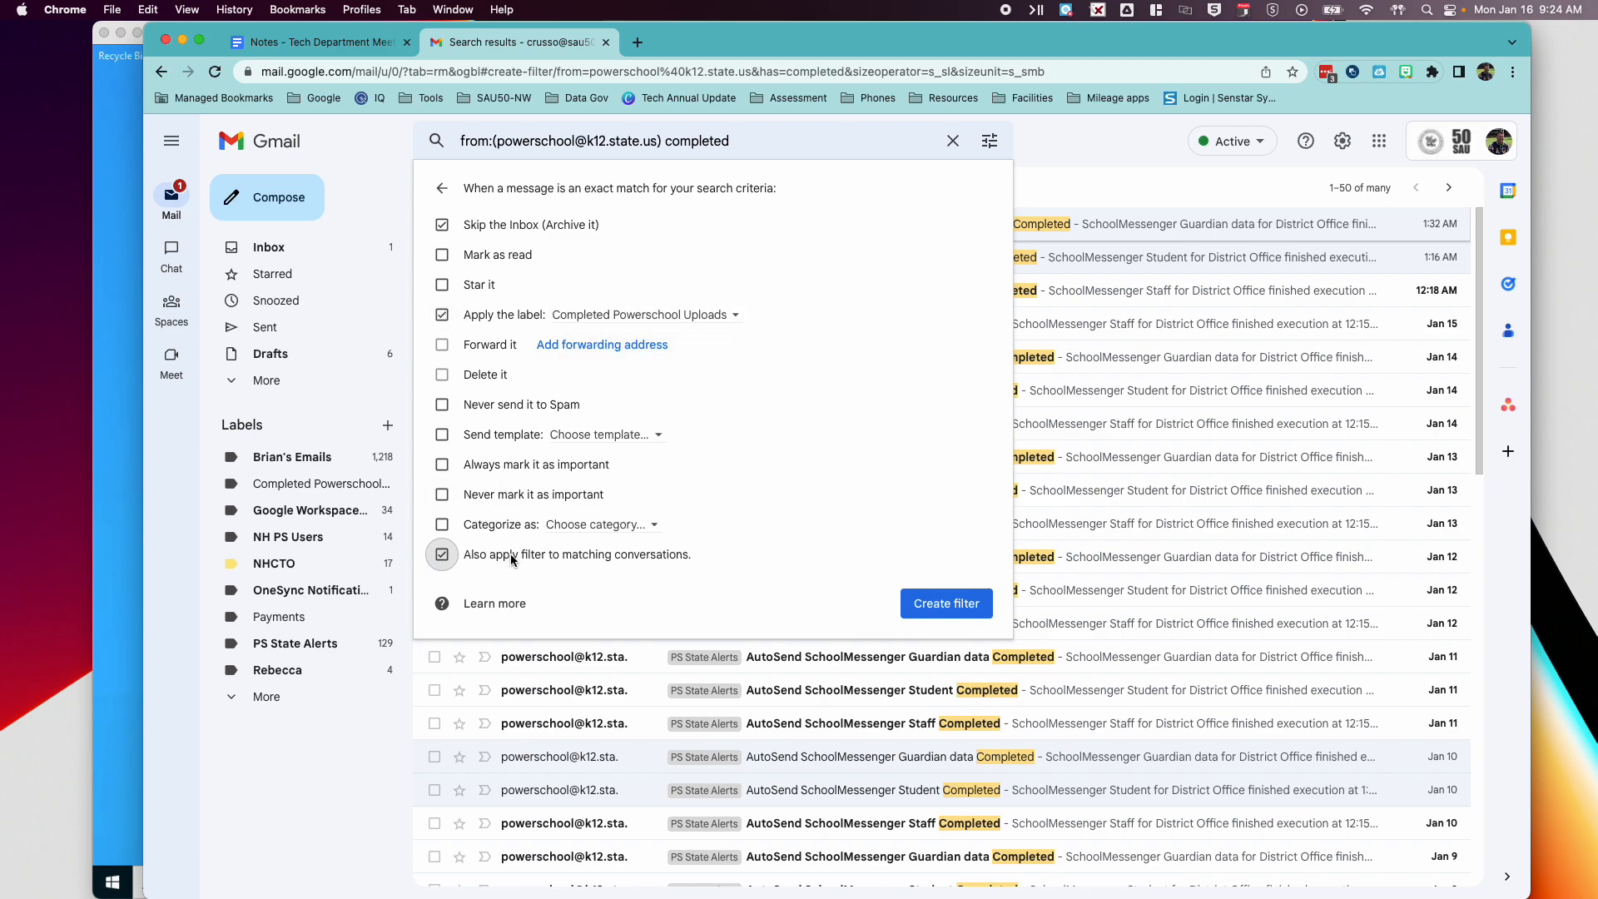
left_click(945, 612)
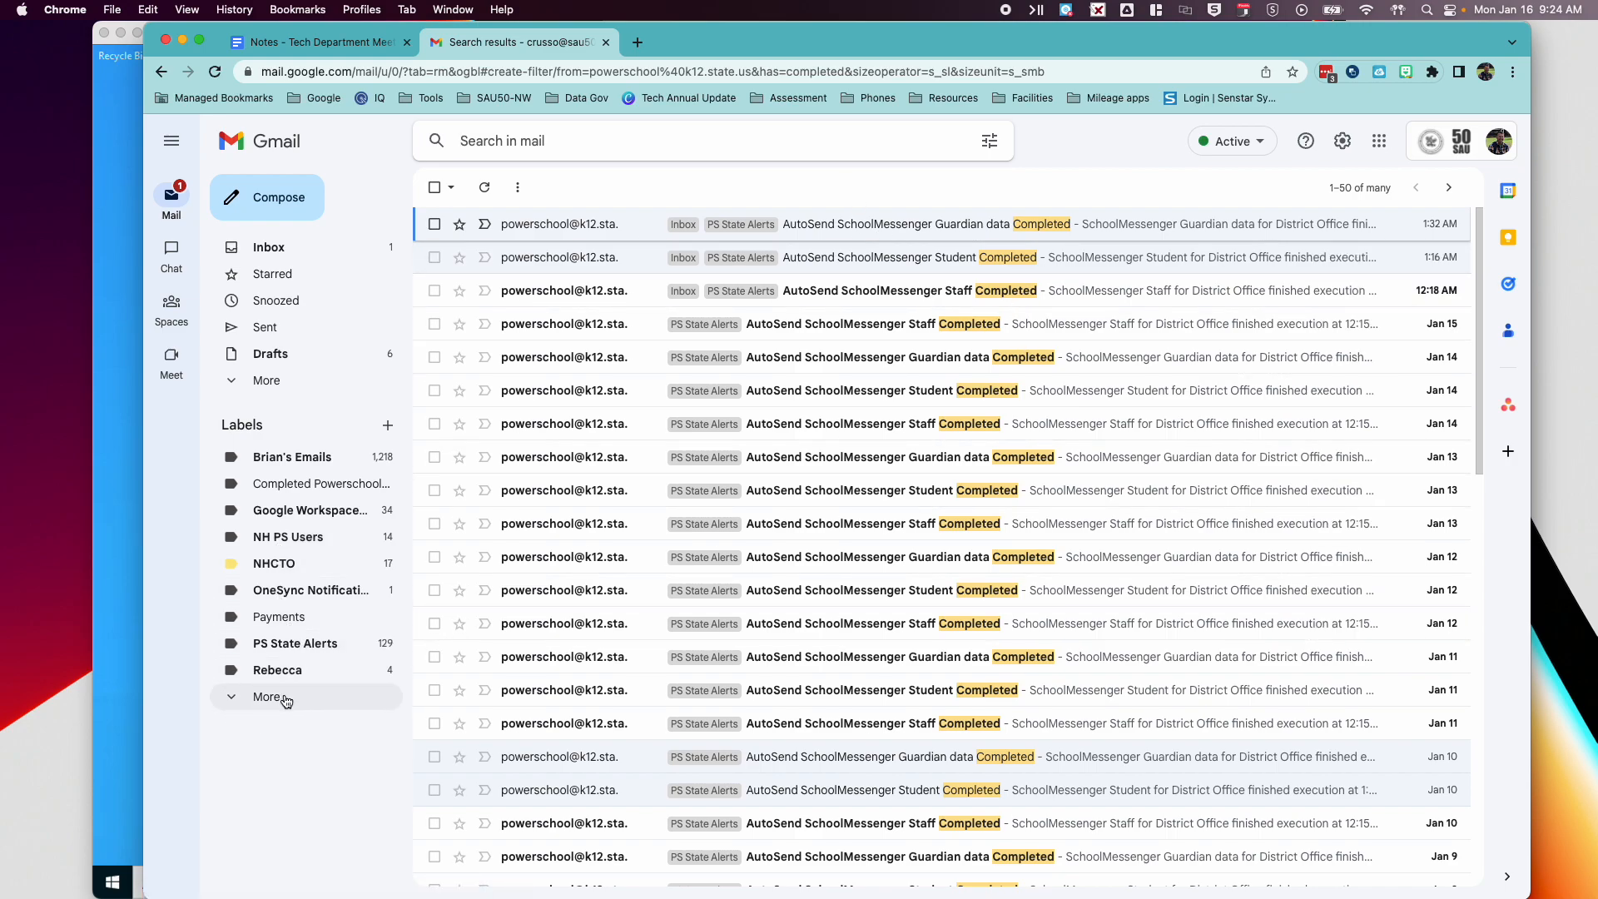
- Check the messages filed under the Completed Powerschool Uploads label and return to the inbox
left_click(271, 486)
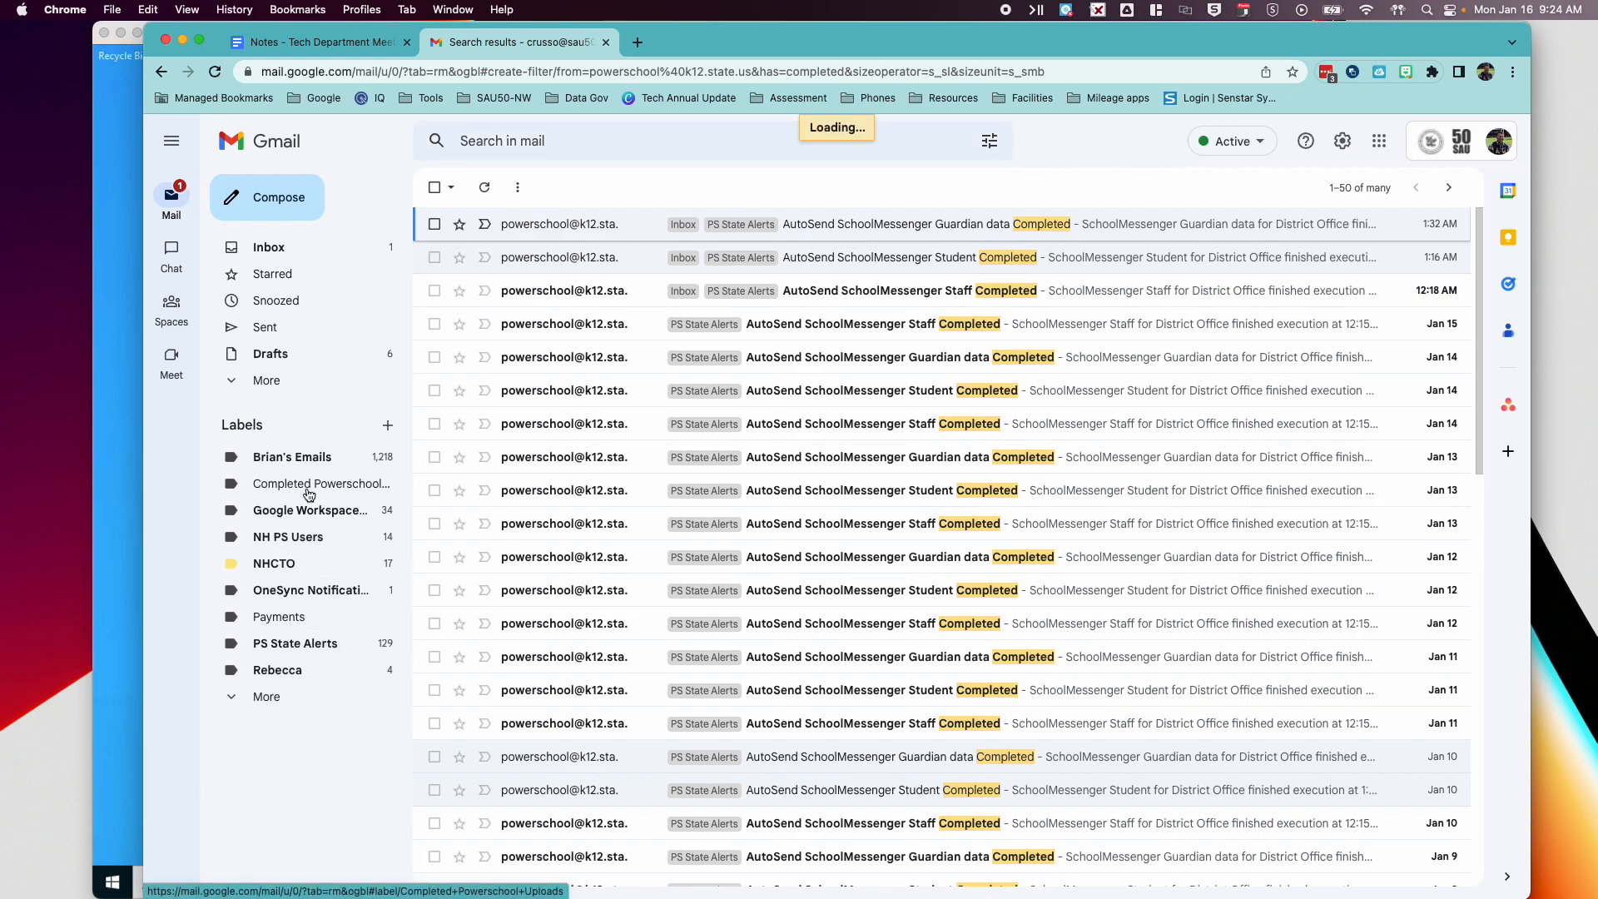
left_click(308, 487)
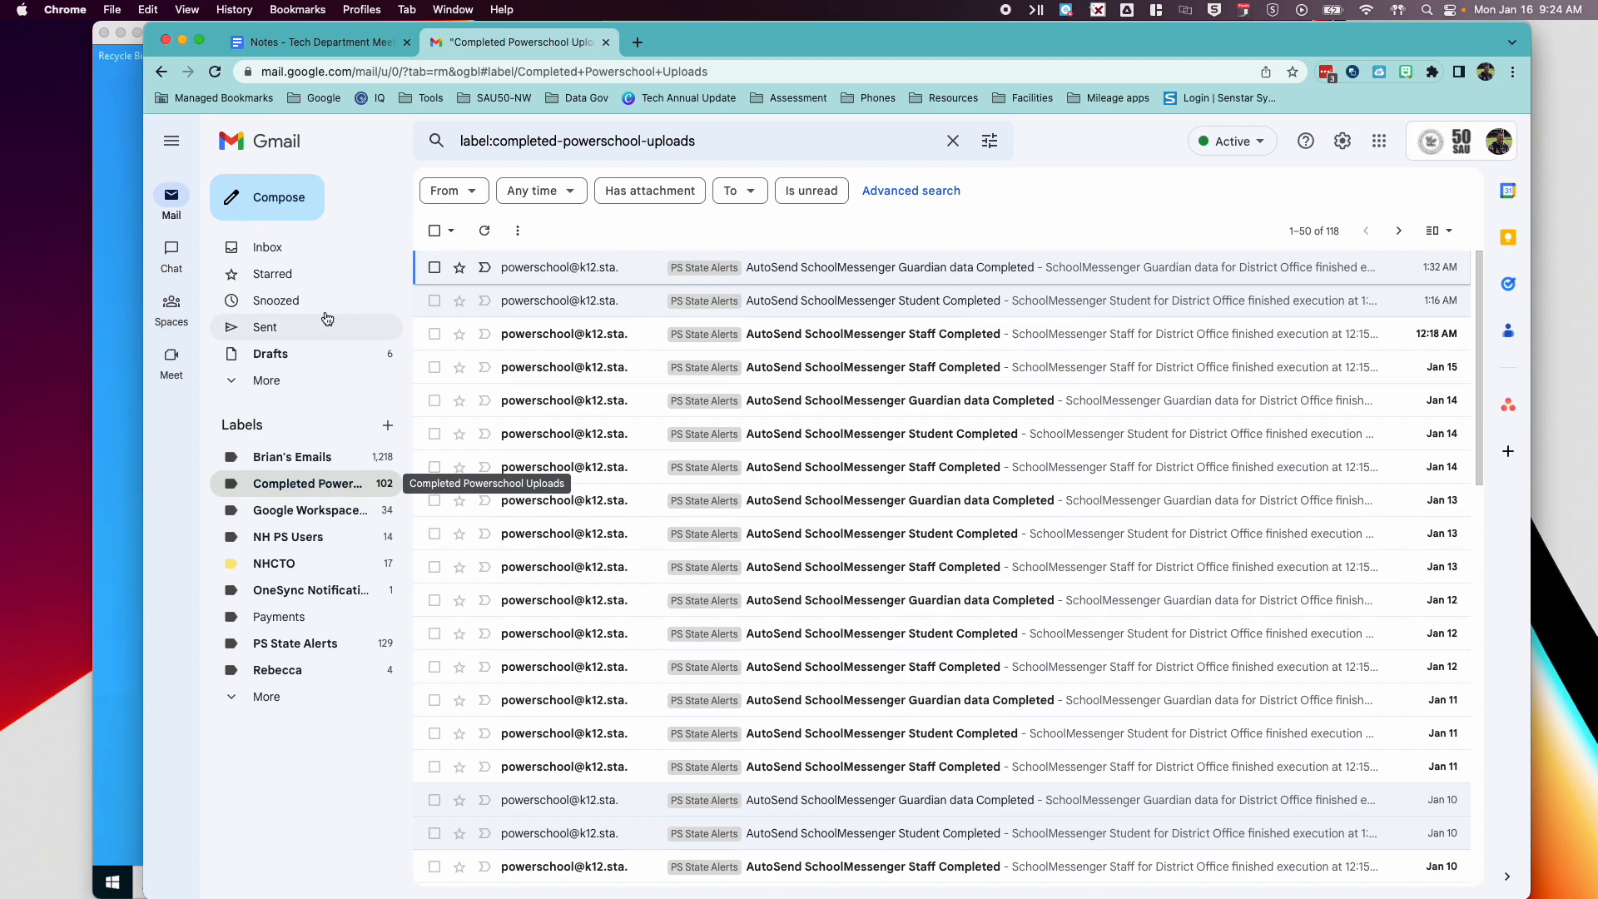
left_click(287, 258)
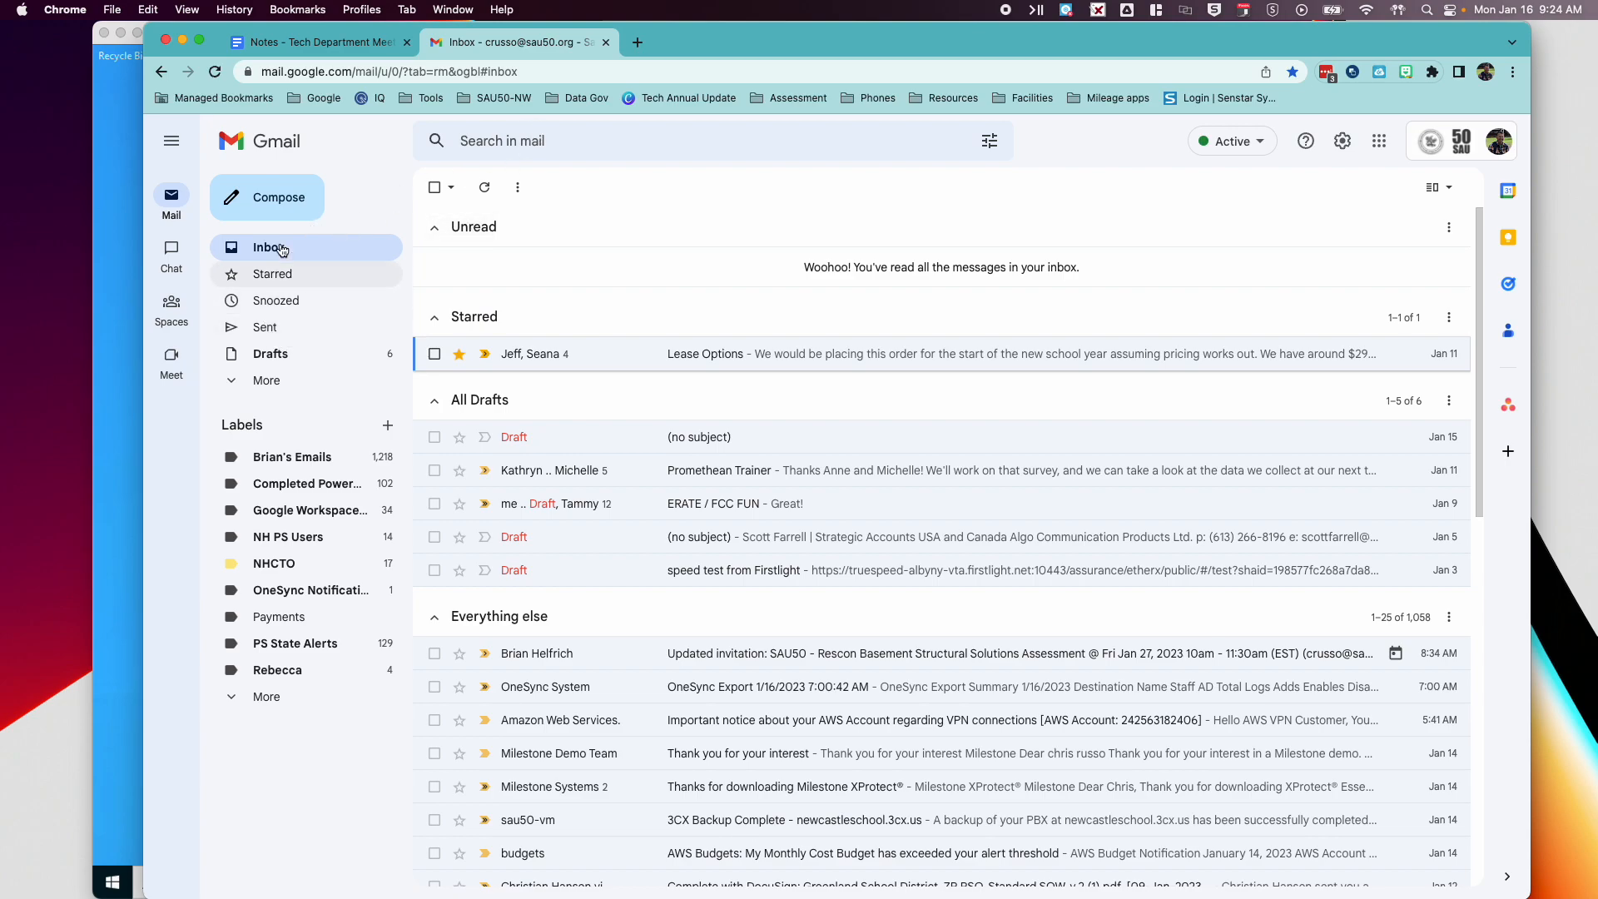
- Search mail for "powerschool" and open the newest AutoSend SchoolMessenger Guardian data Completed message
left_click(636, 140)
type("power")
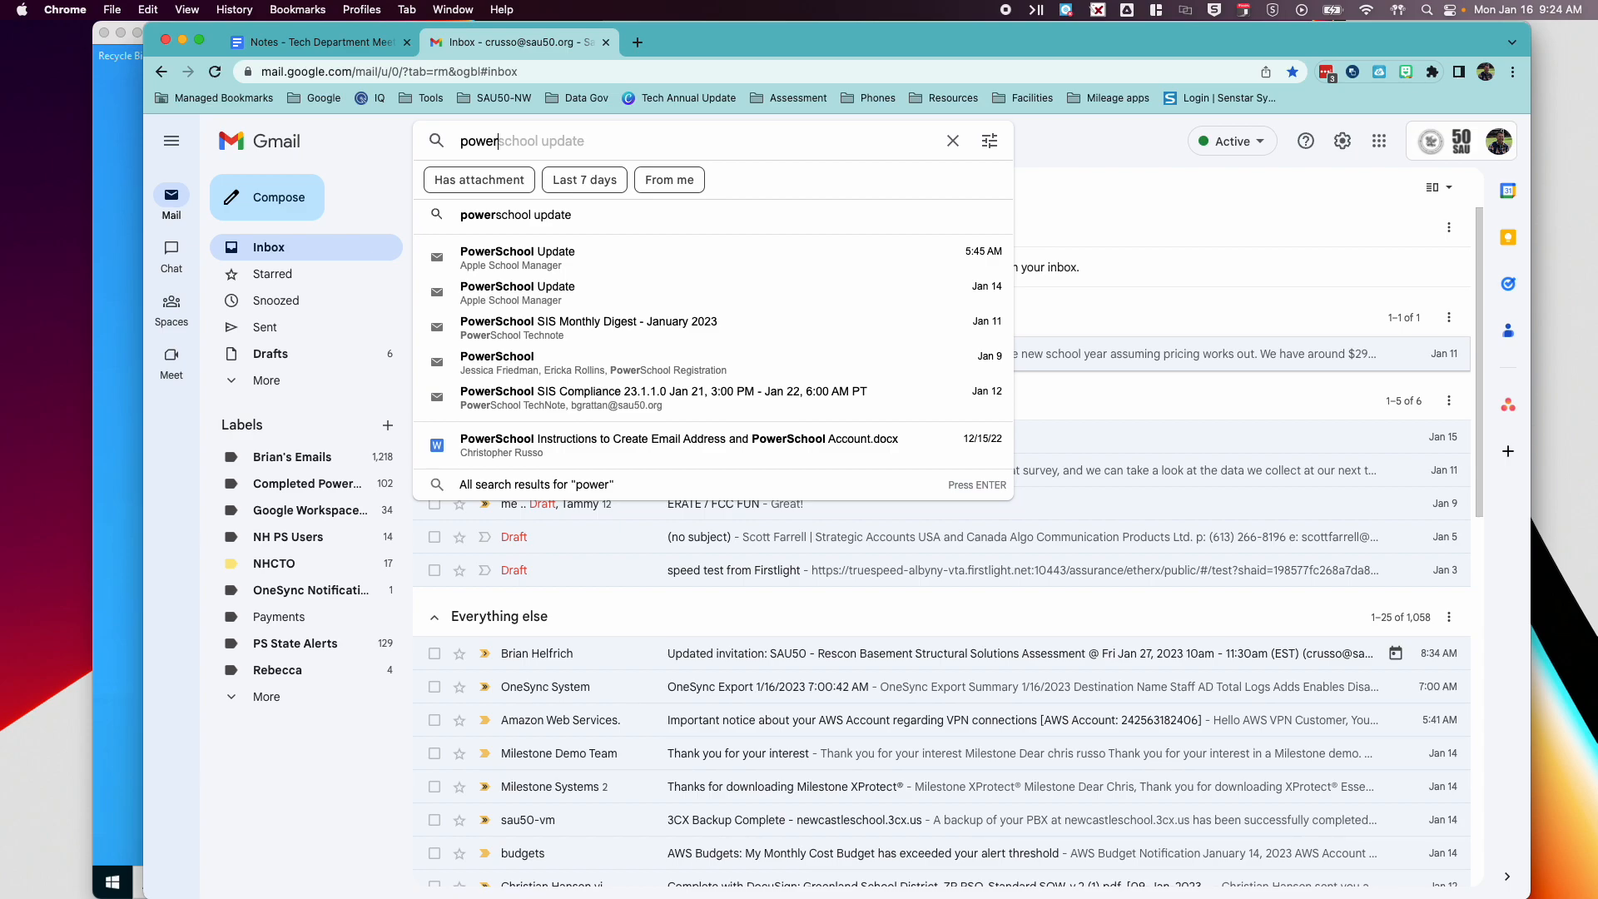
type("school")
key("Return")
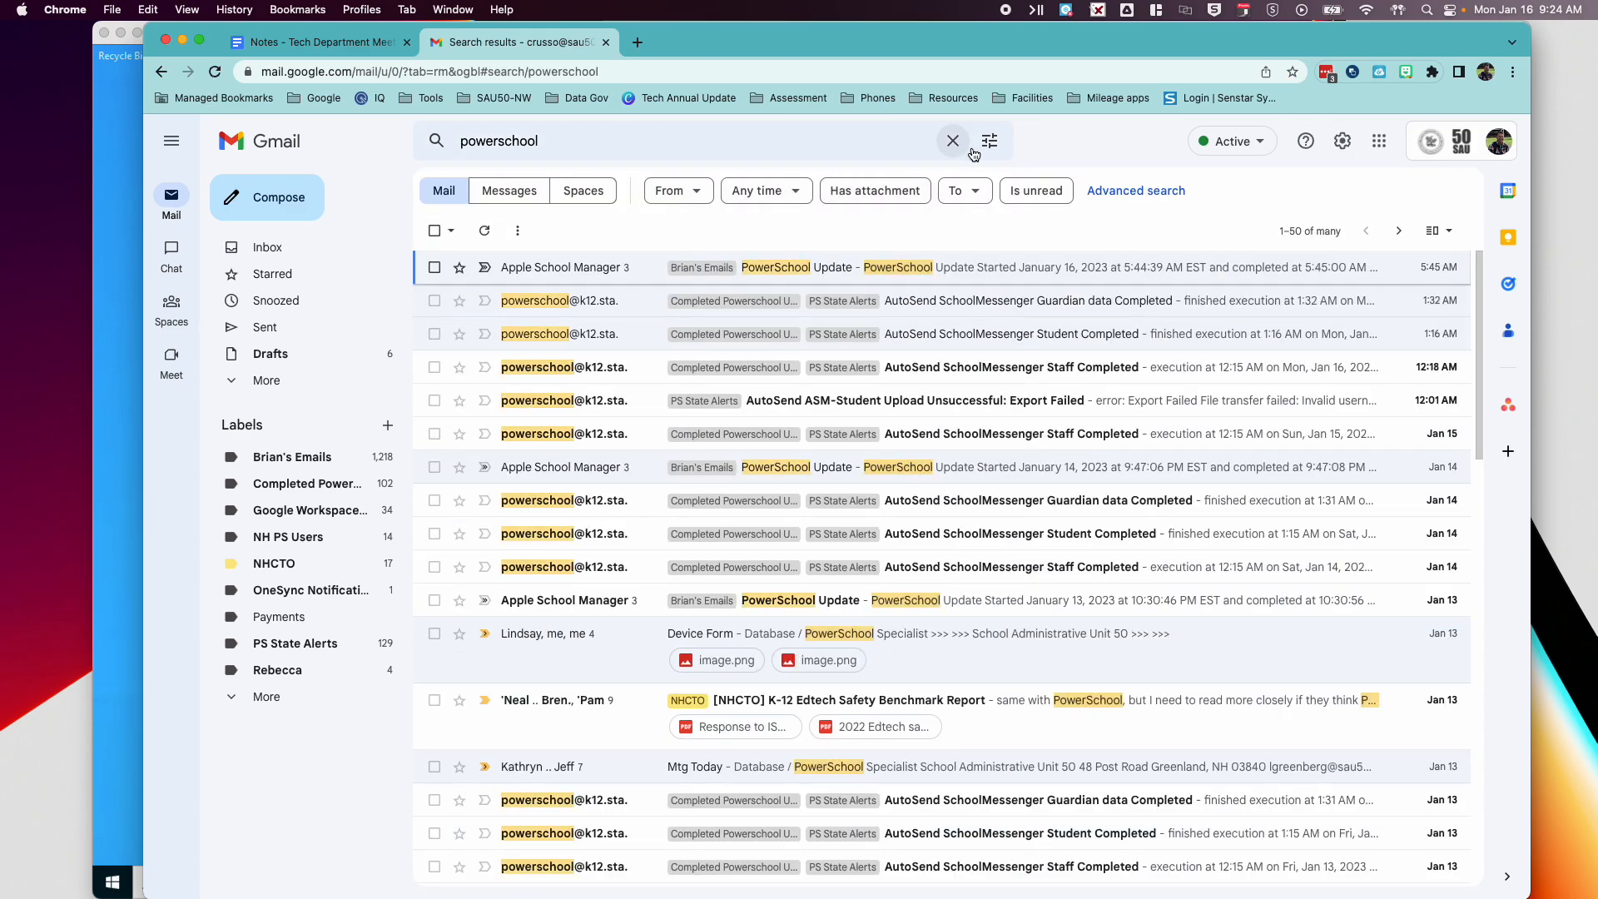
left_click(586, 308)
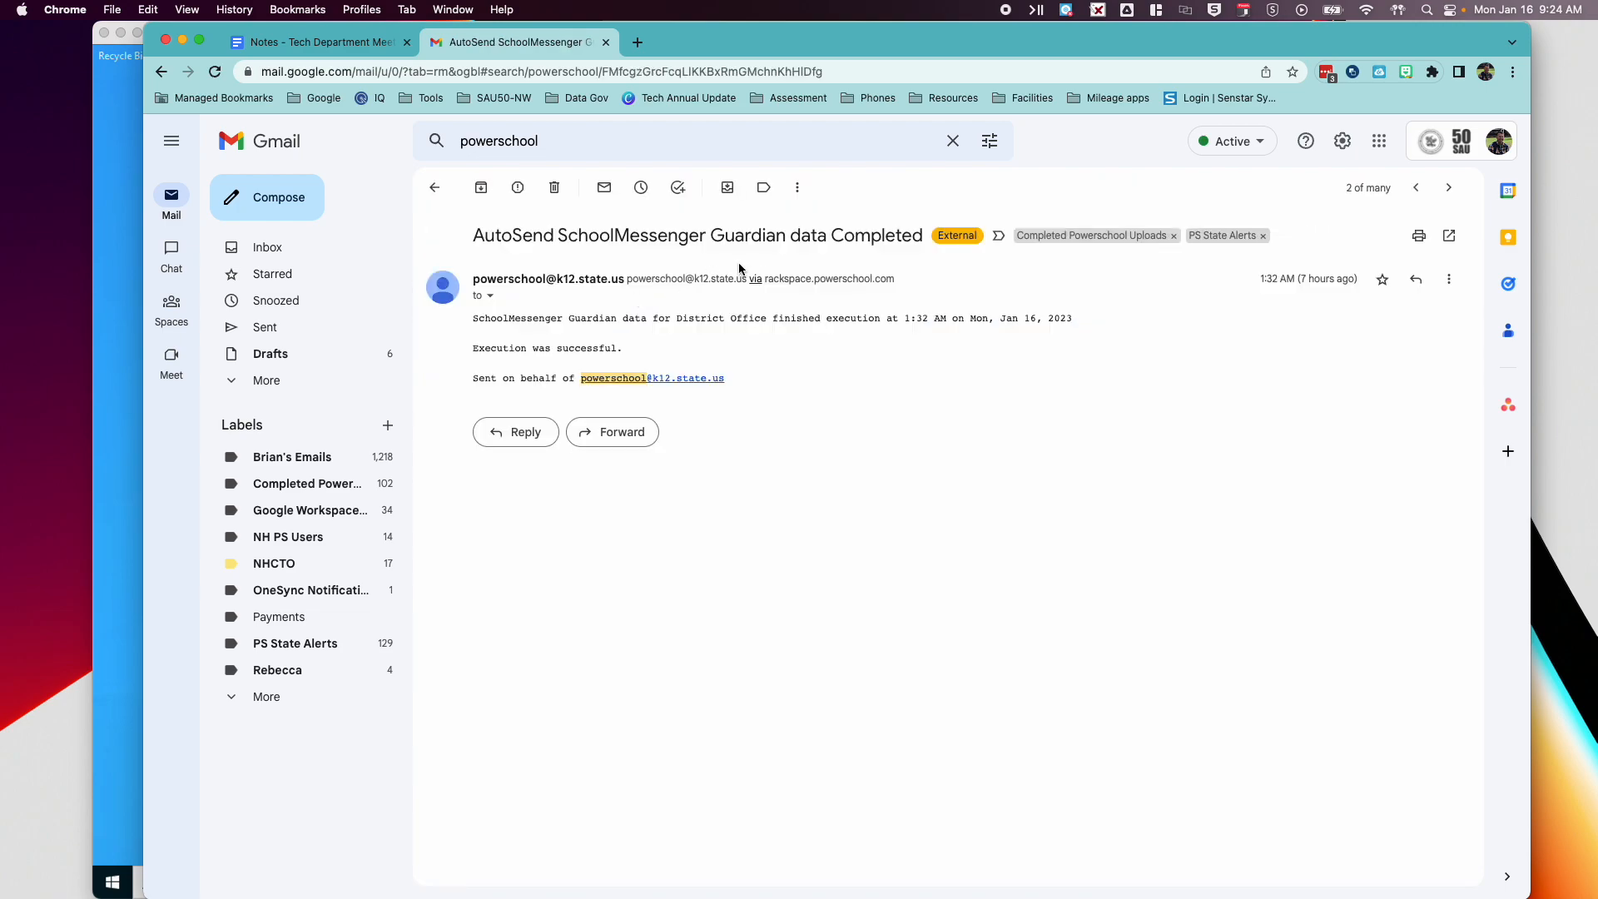
- Start a filter for this sender's messages containing the word "unsuccessful" and preview the matching mail
left_click(797, 190)
left_click(840, 319)
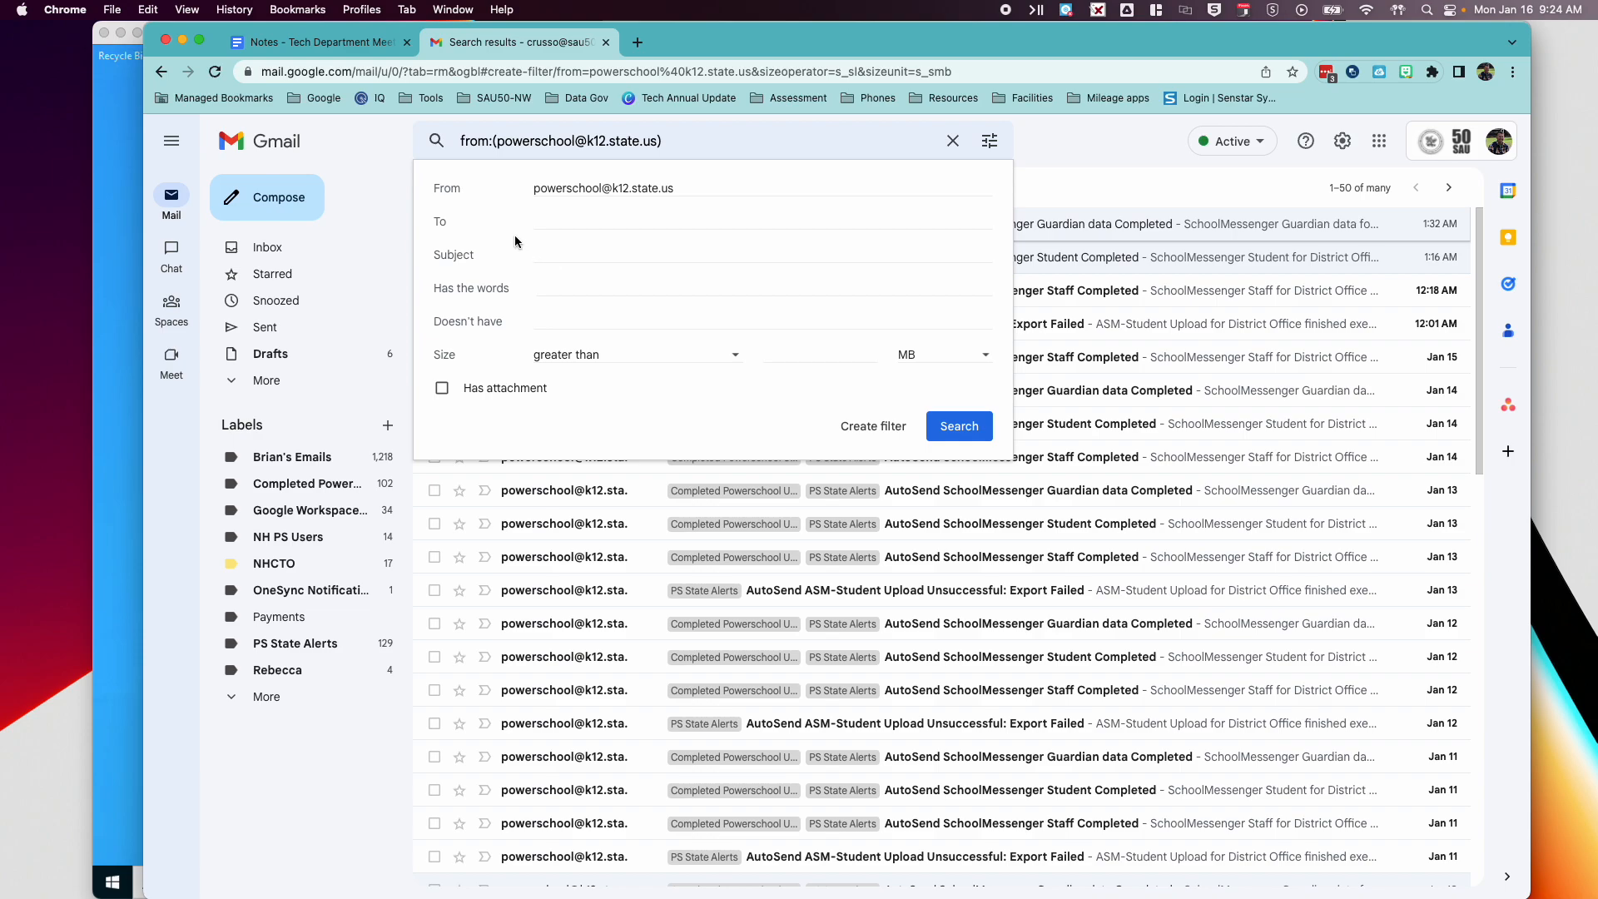
left_click(553, 286)
type("unsuccessful")
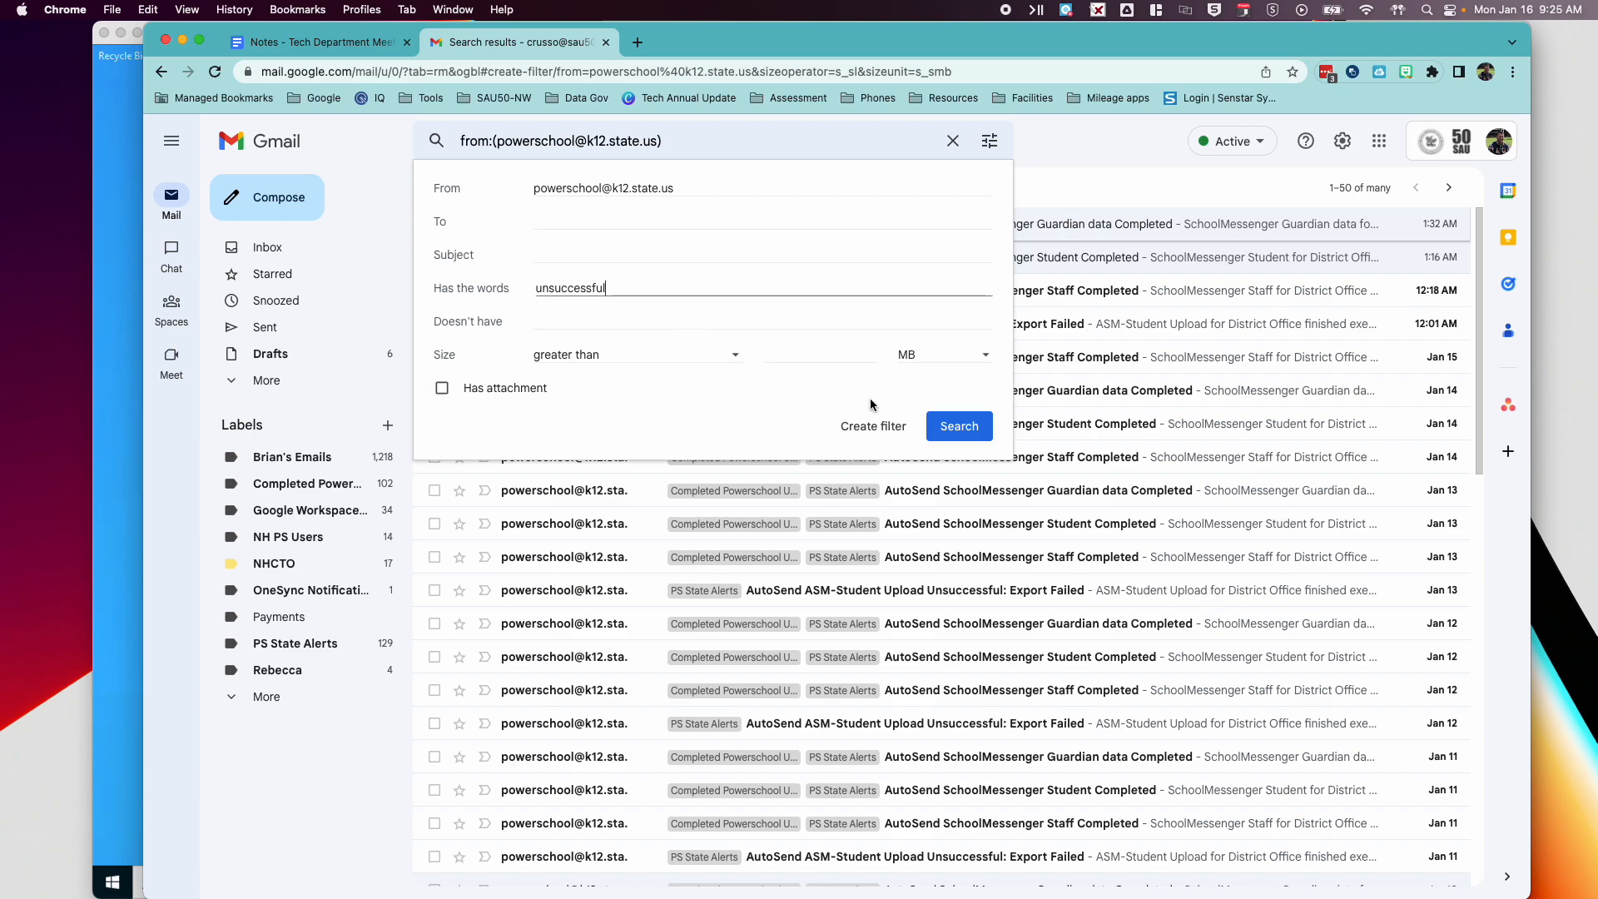
left_click(950, 434)
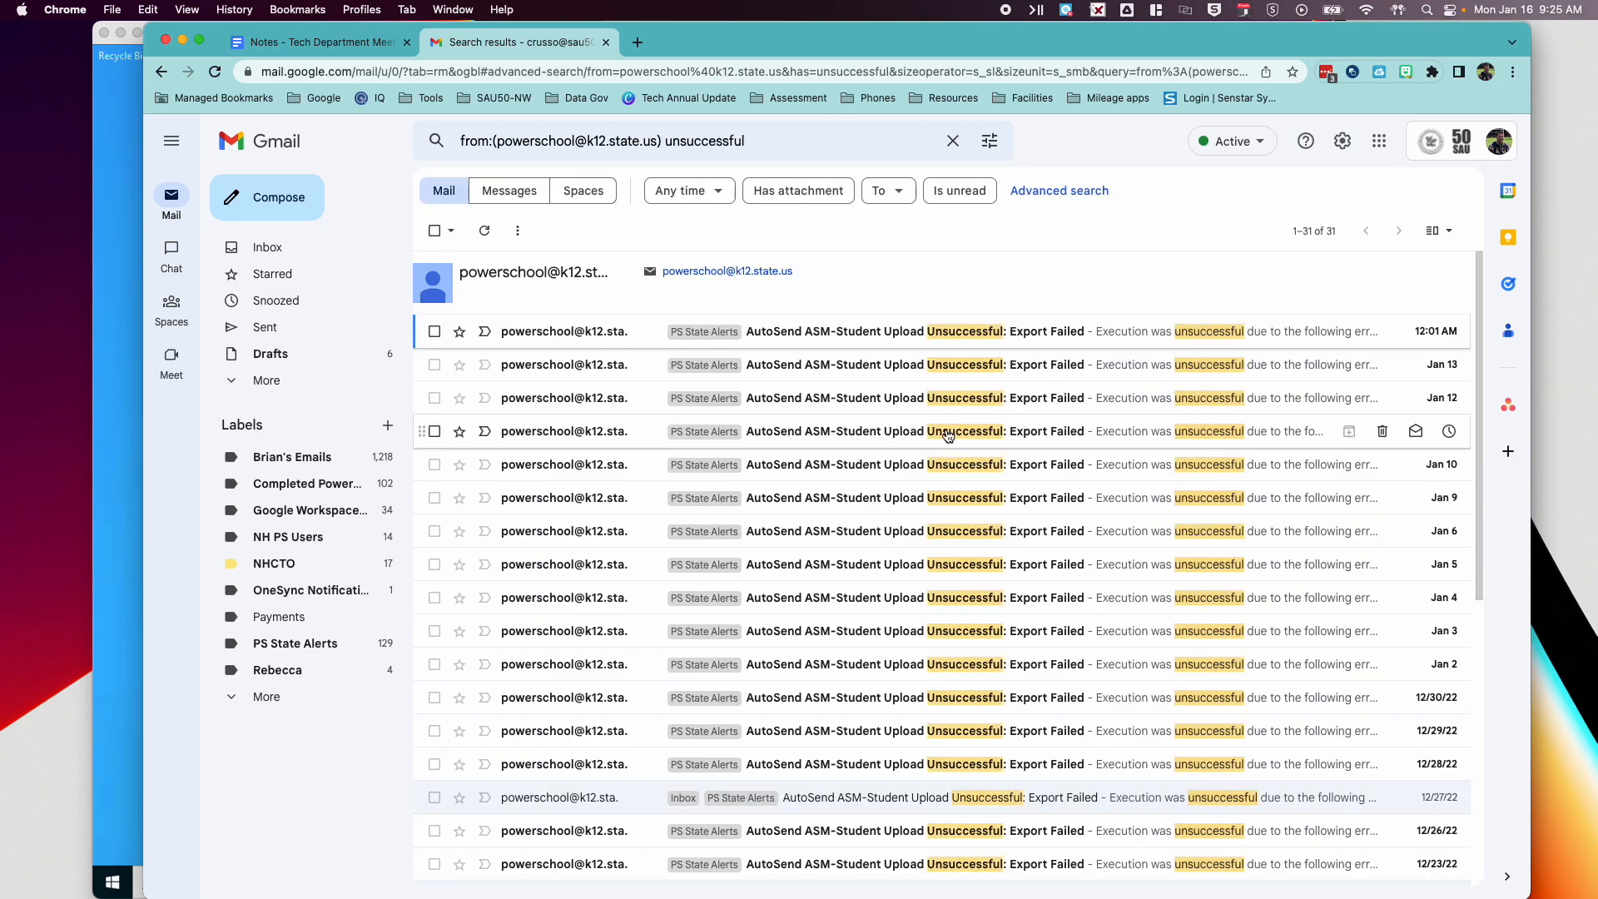
scroll(797, 402, "down", 4)
scroll(797, 402, "up", 5)
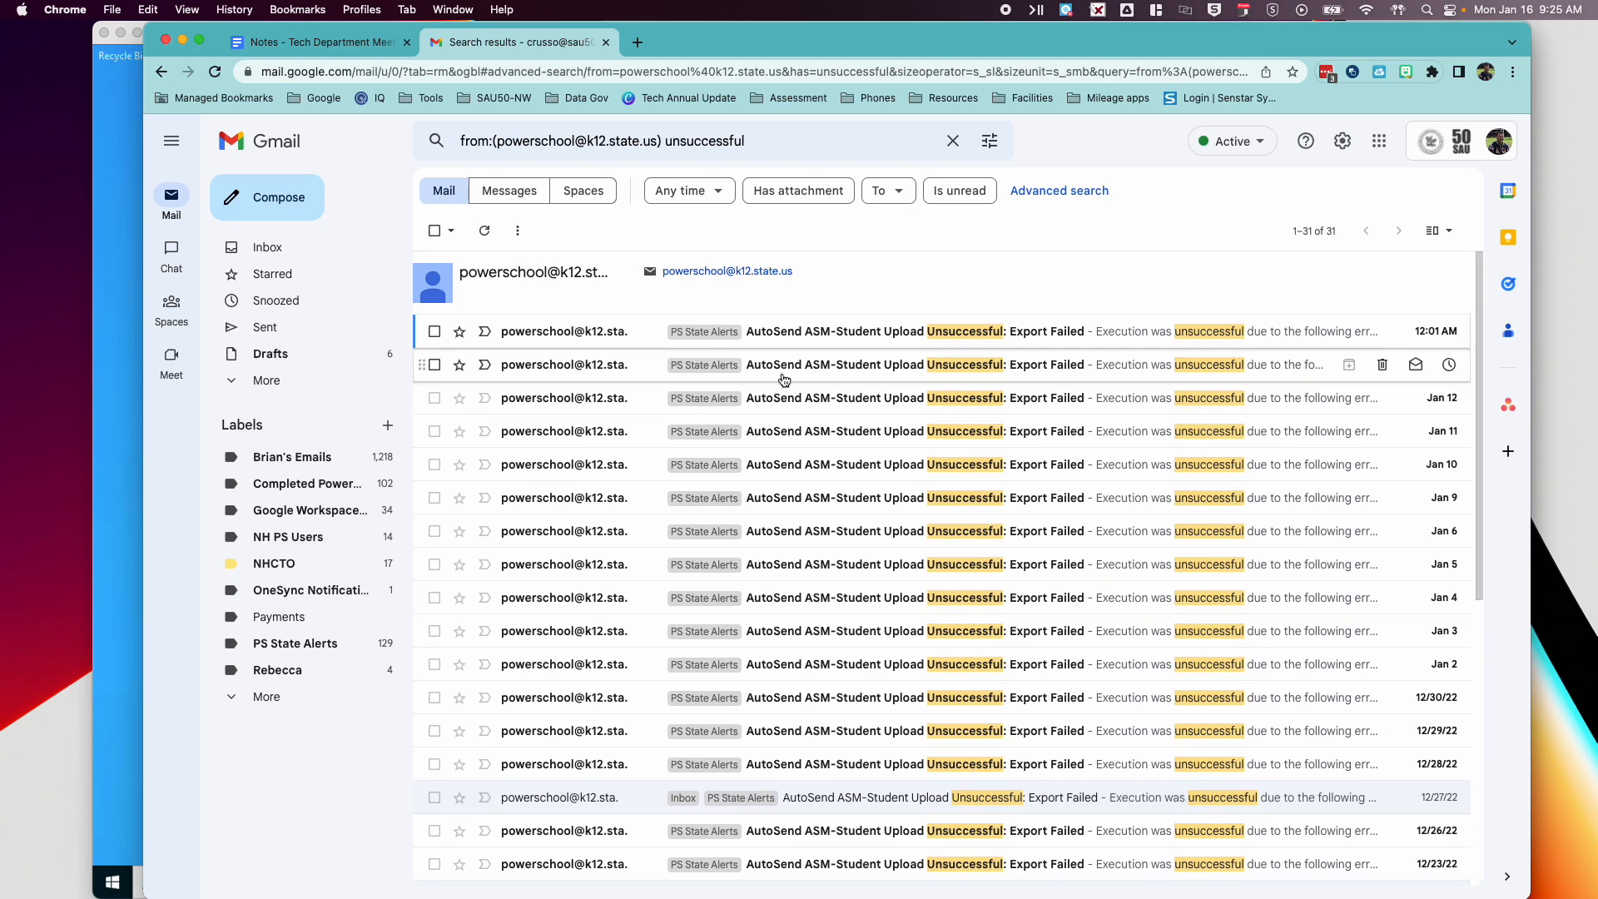
- Create the filter from these search criteria so that matching messages are starred and always marked as important
left_click(990, 143)
left_click(874, 433)
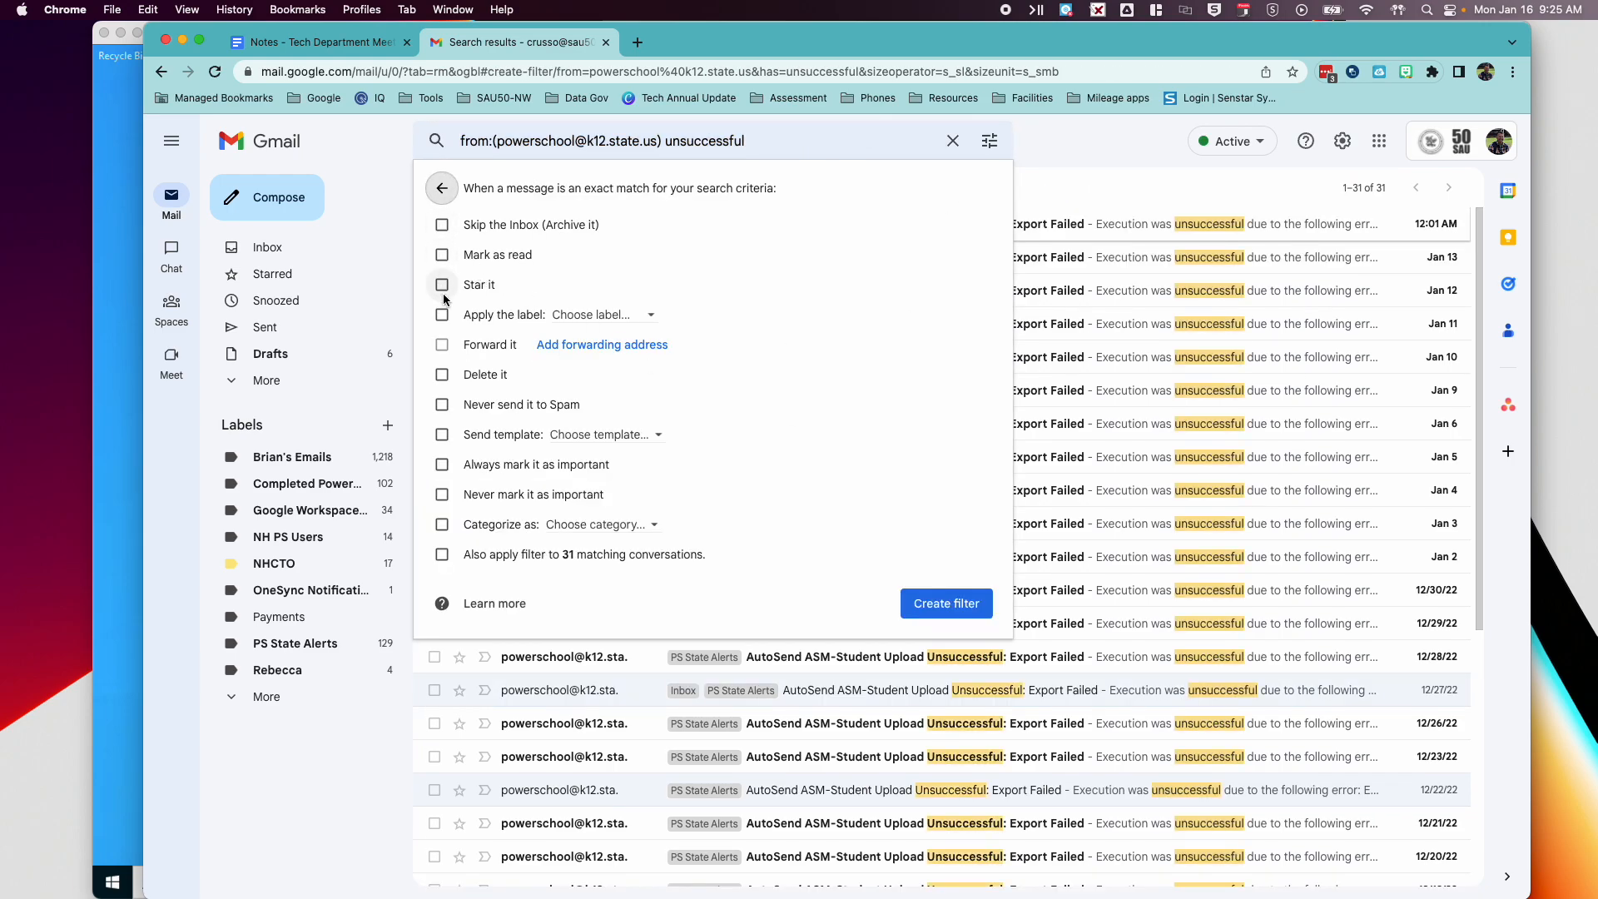
left_click(442, 469)
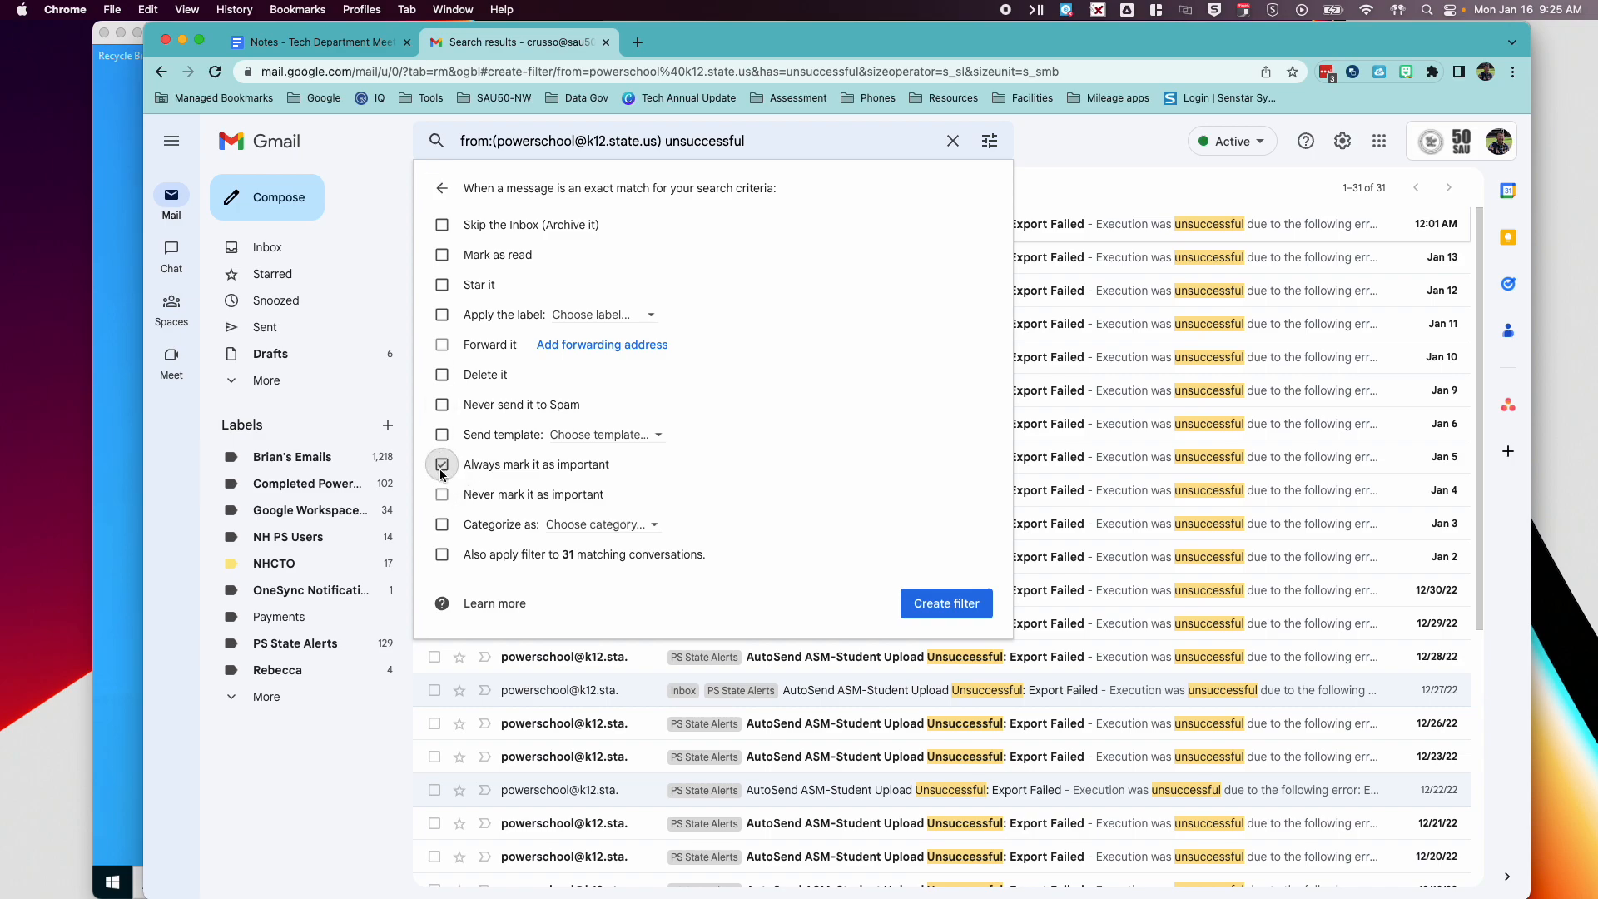
left_click(446, 288)
left_click(949, 612)
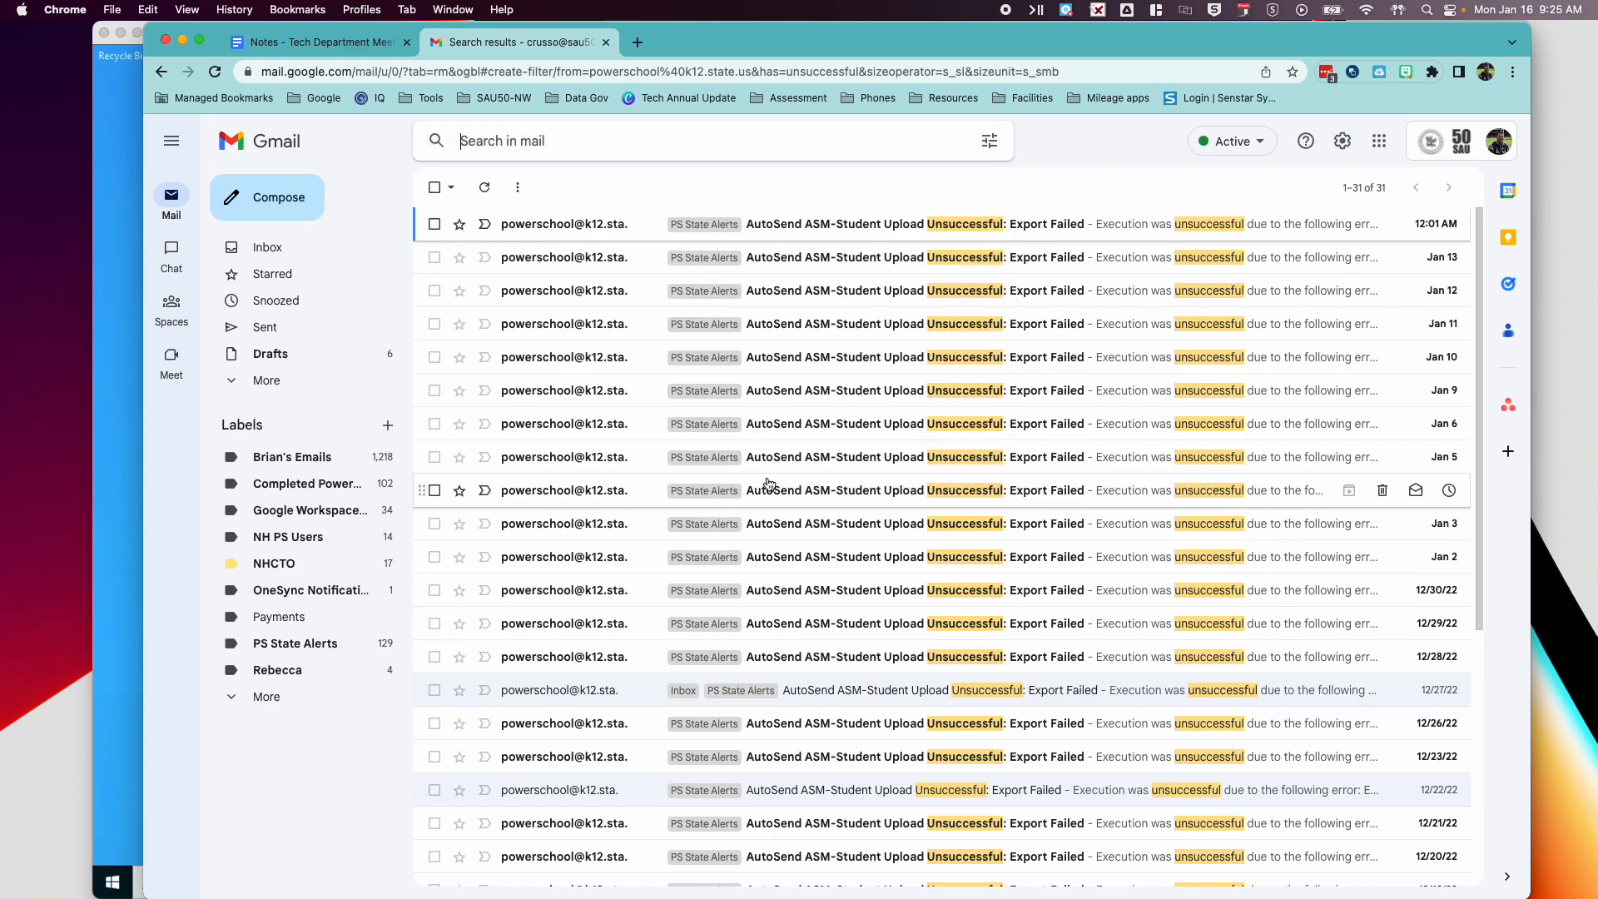
- Review the starred messages, read the newest ASM-Student Upload Unsuccessful alert, and return to the inbox
left_click(292, 275)
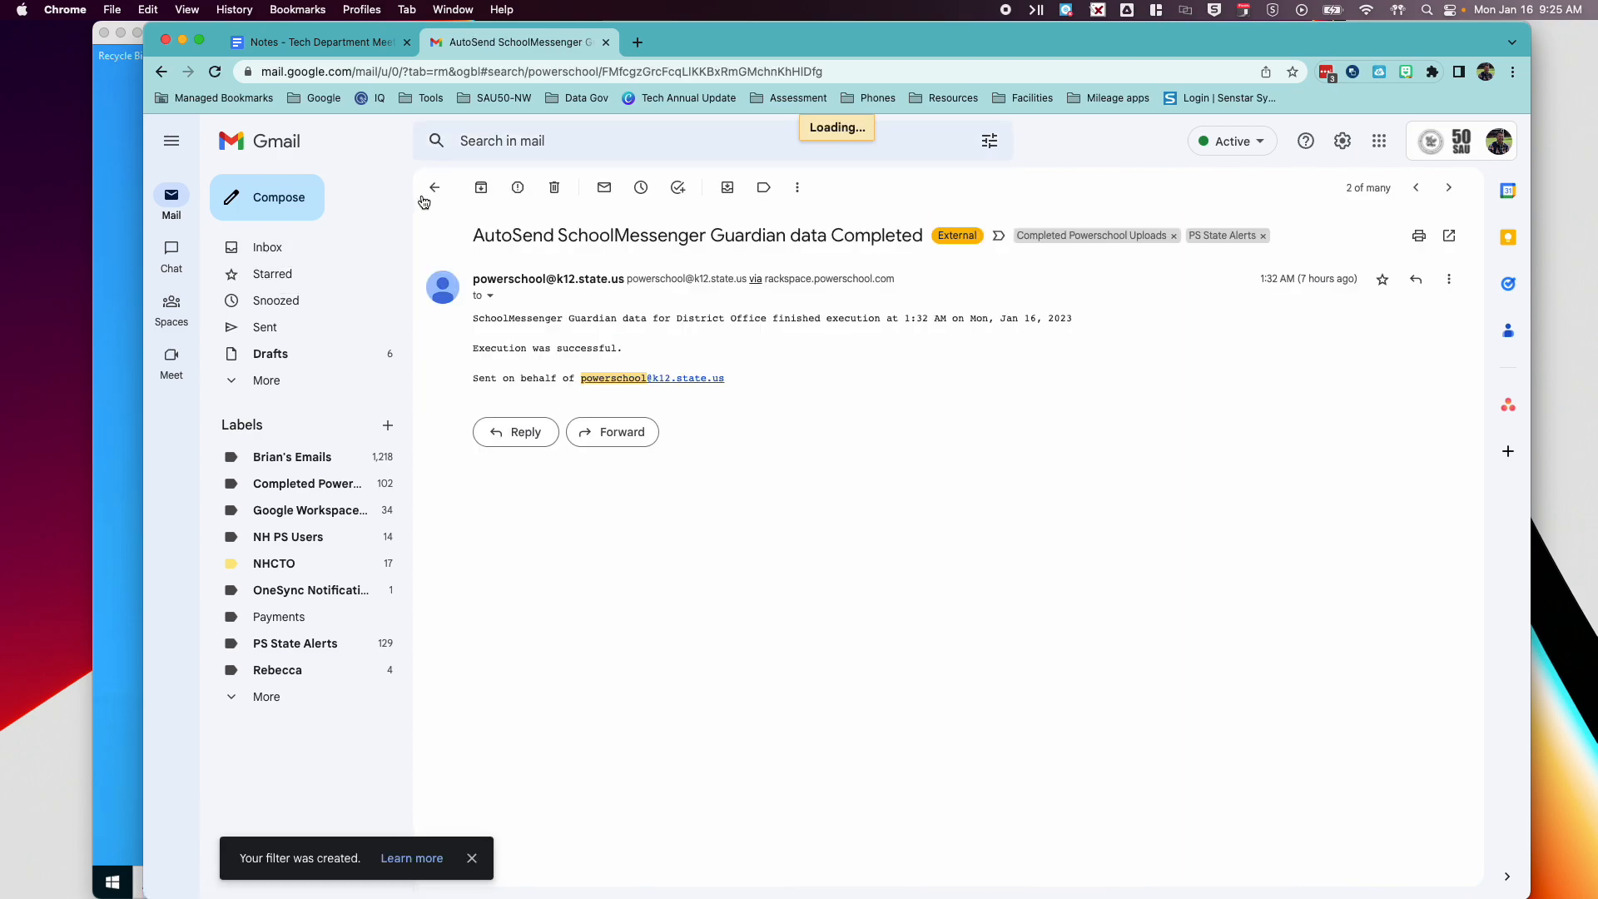
left_click_drag(566, 500, 566, 374)
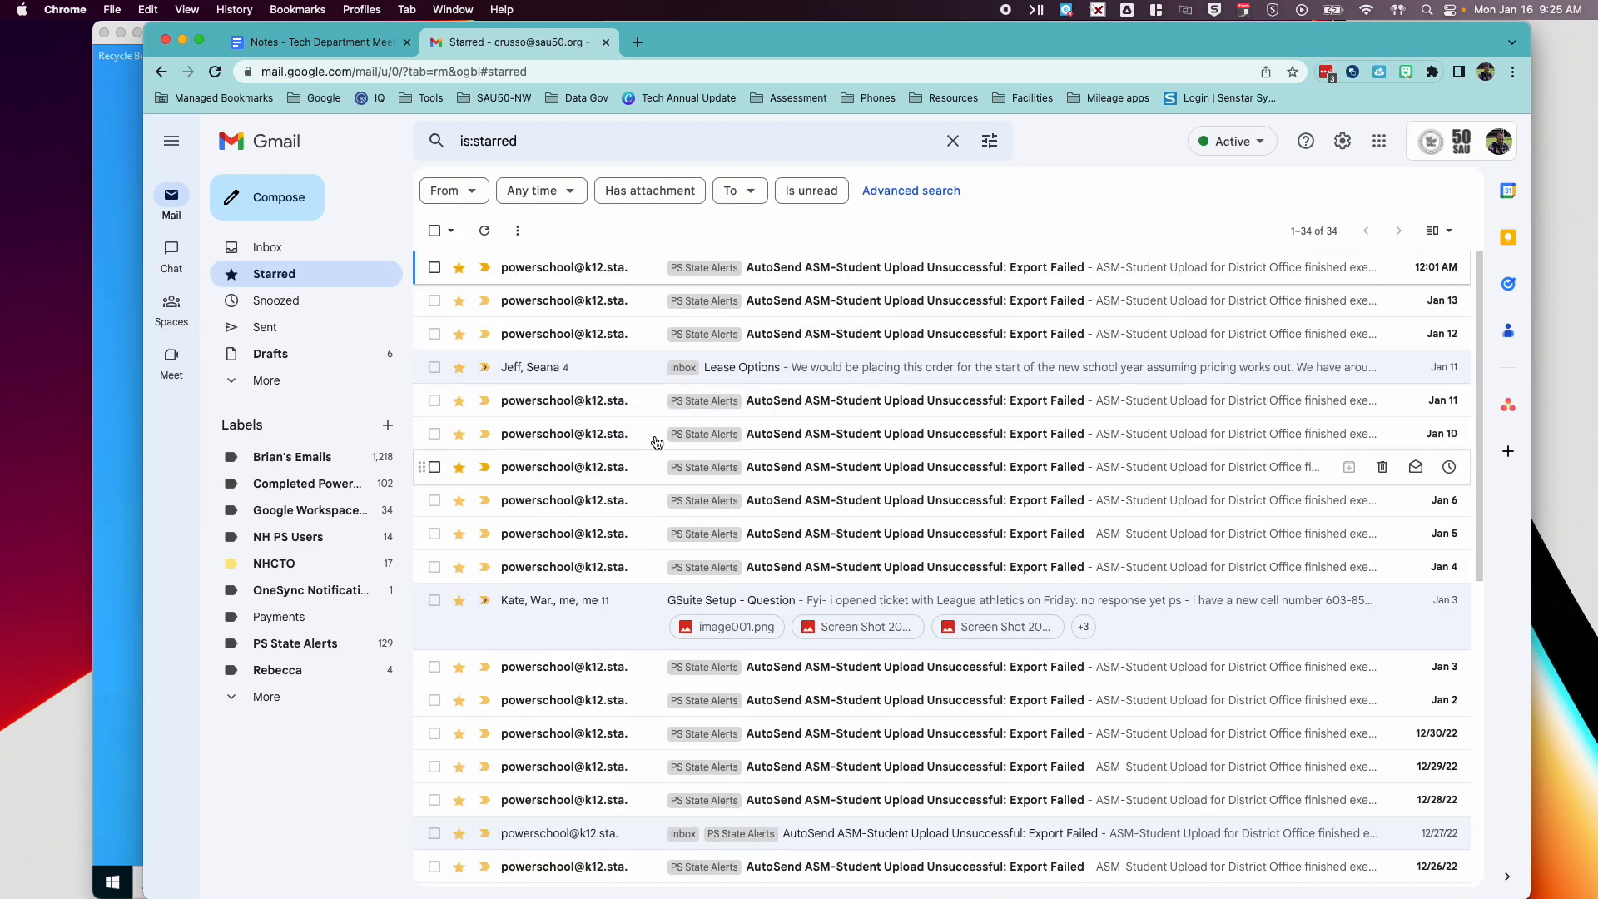
left_click(724, 268)
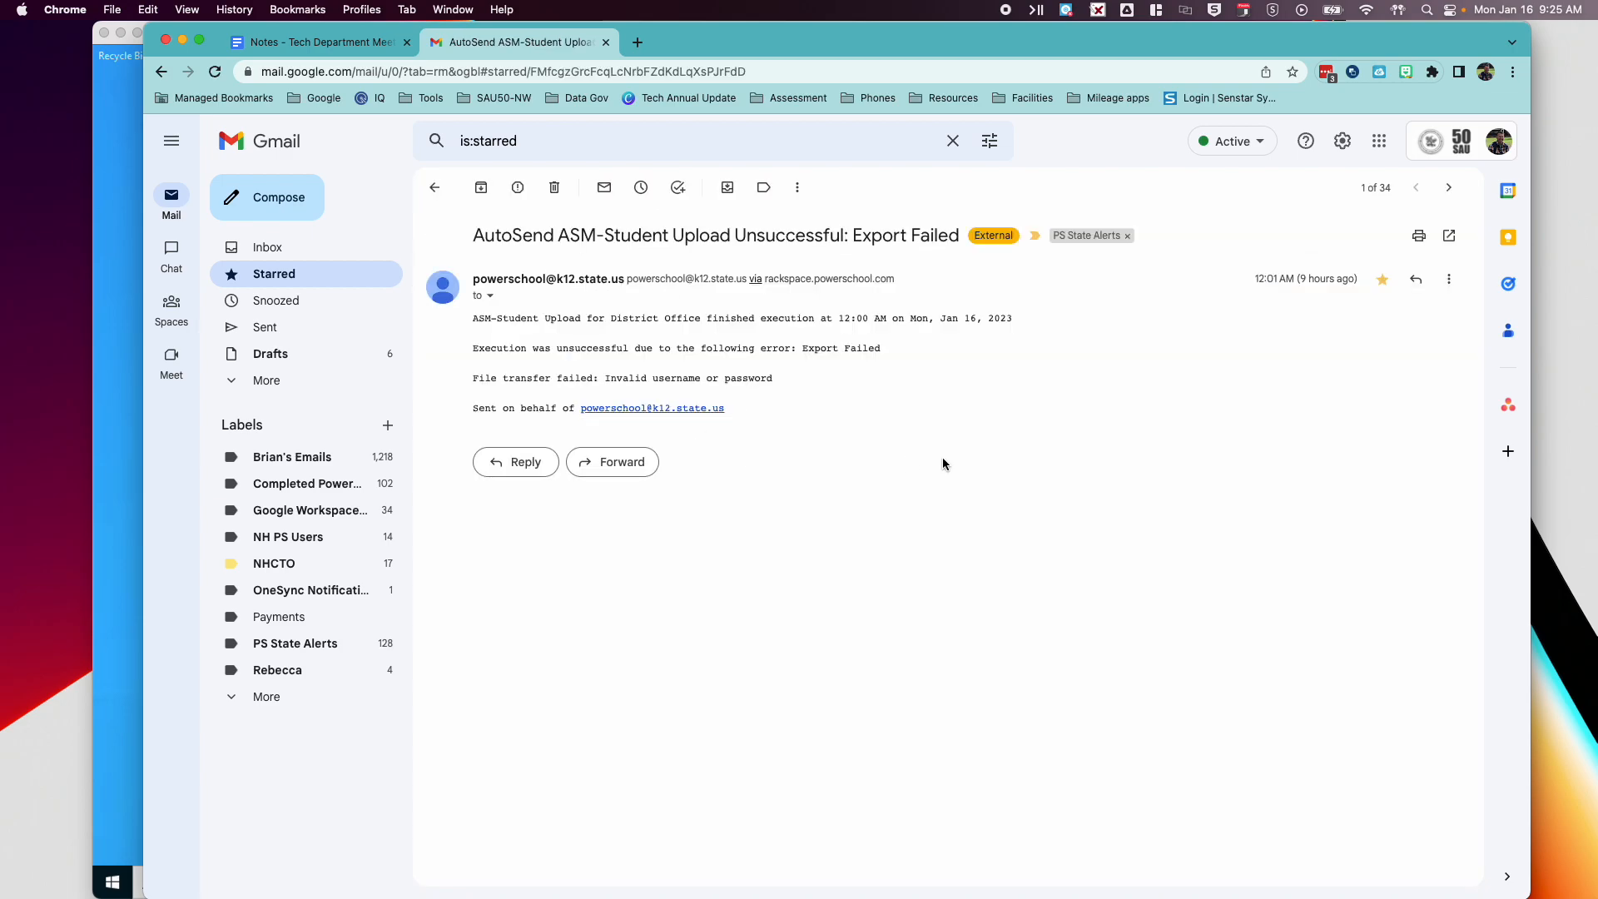
left_click(278, 278)
left_click(280, 256)
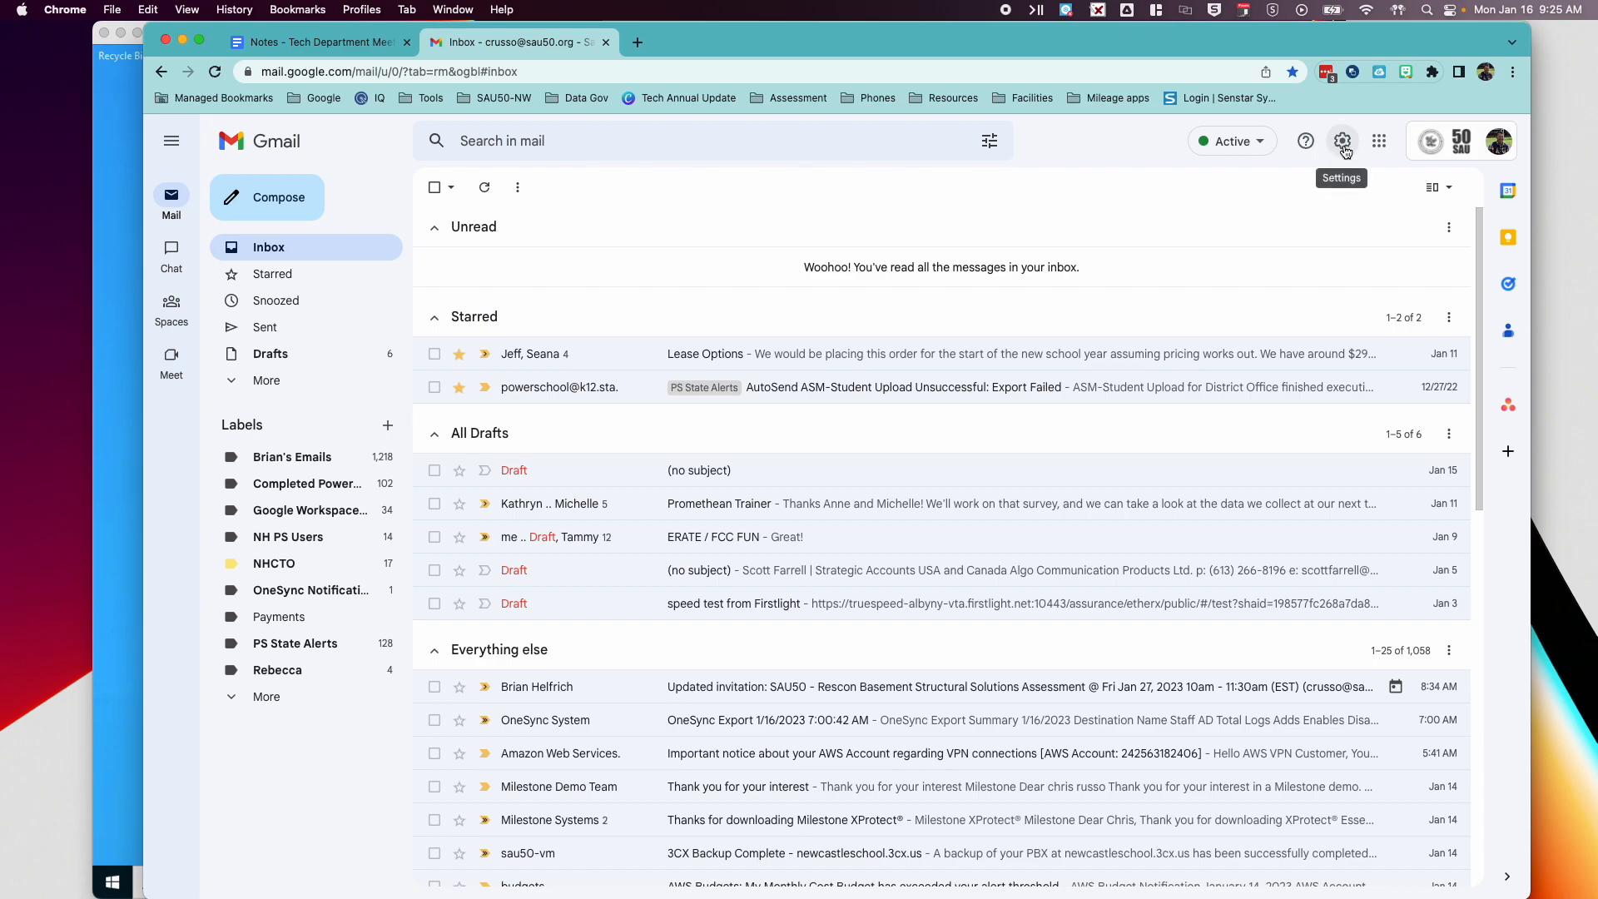
left_click(996, 143)
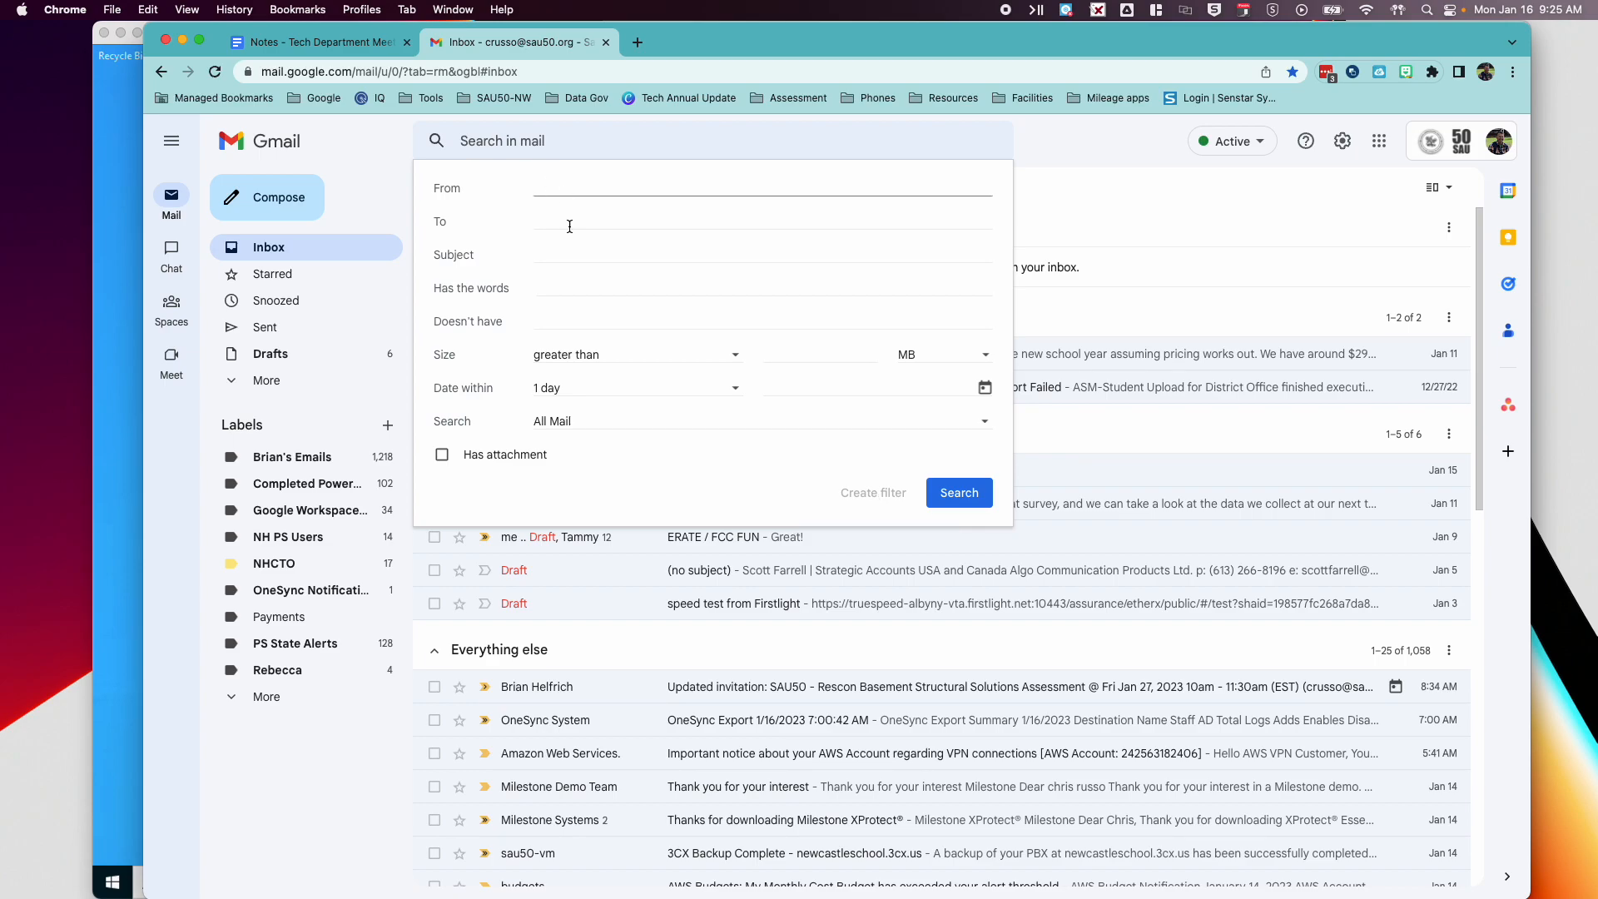
left_click(1067, 157)
left_click(989, 141)
left_click(1081, 173)
- Open the full mail settings and review the existing filters under Filters and Blocked Addresses
left_click(1343, 142)
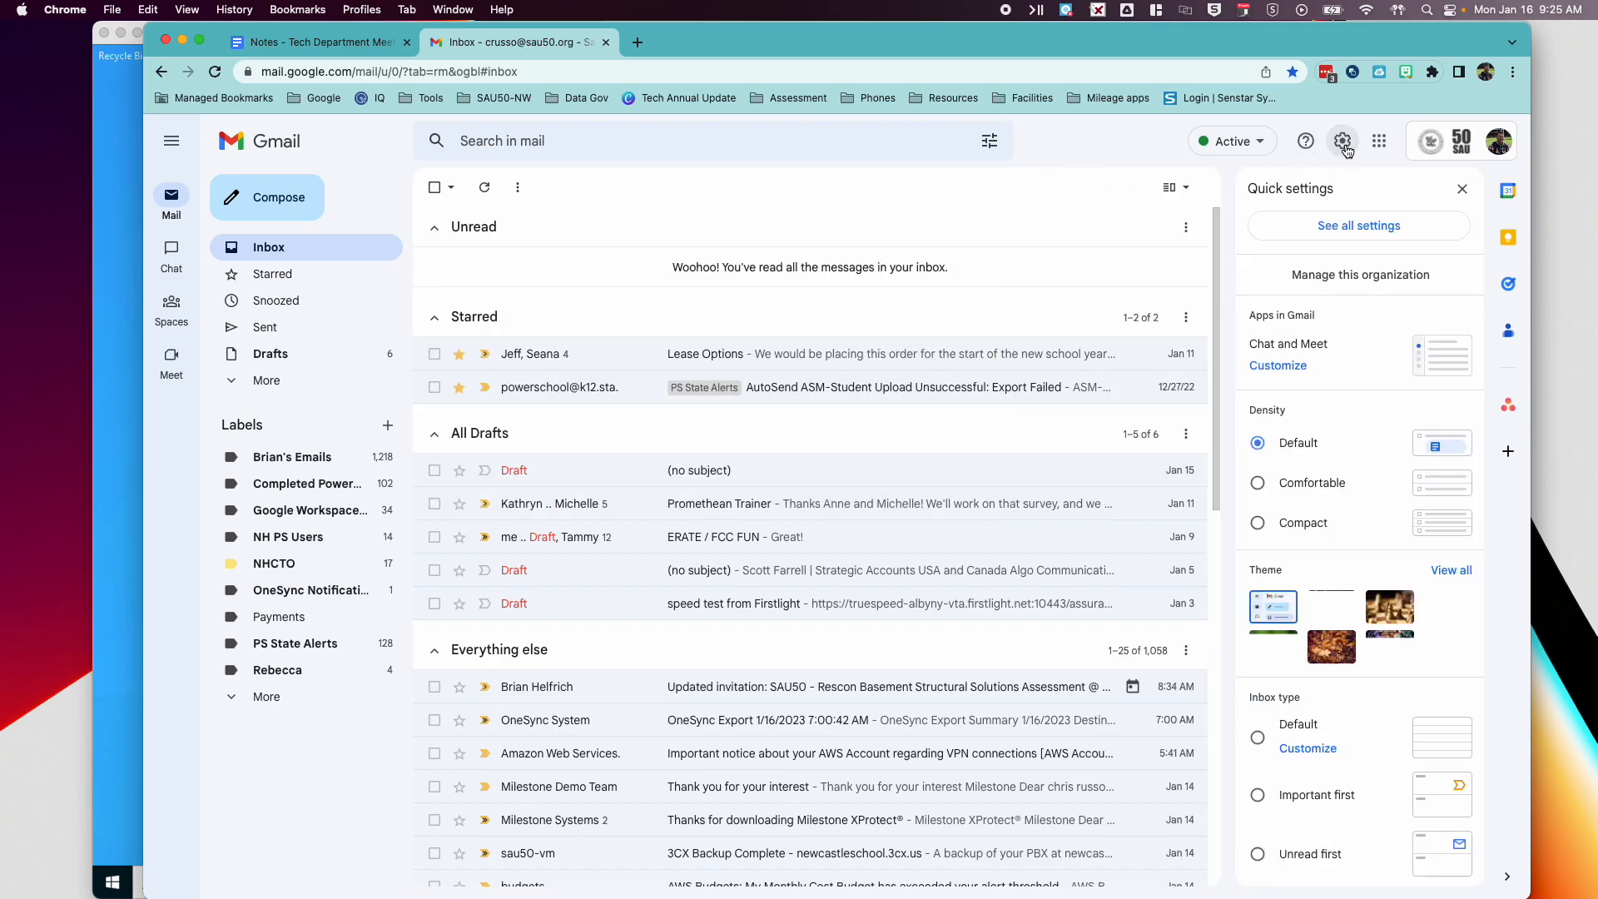
left_click(1350, 228)
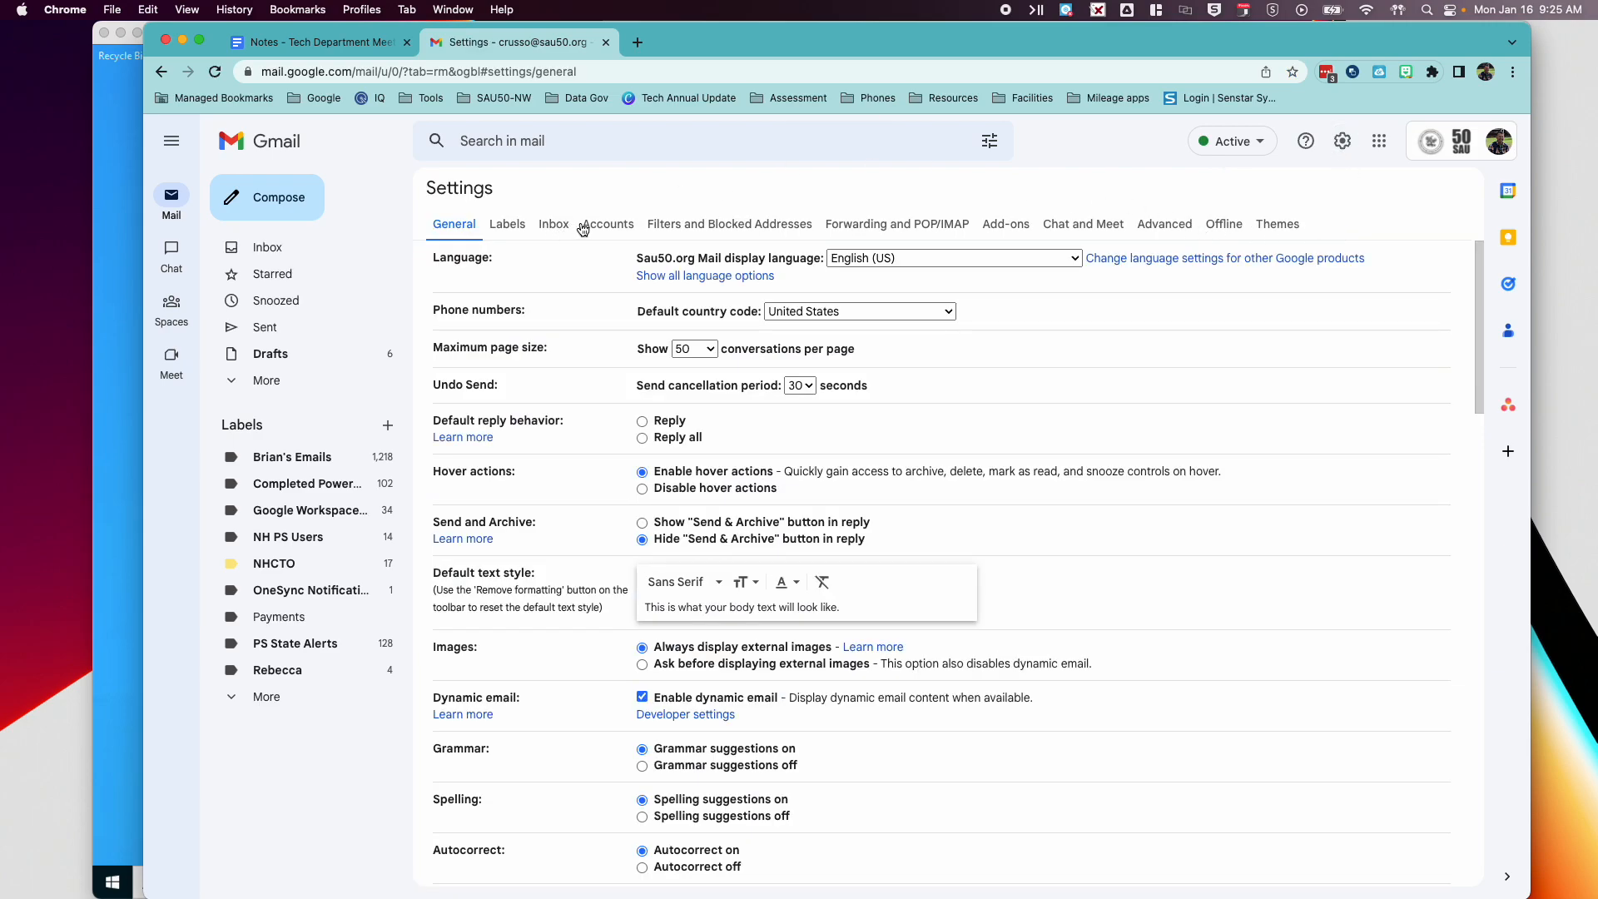
left_click(680, 229)
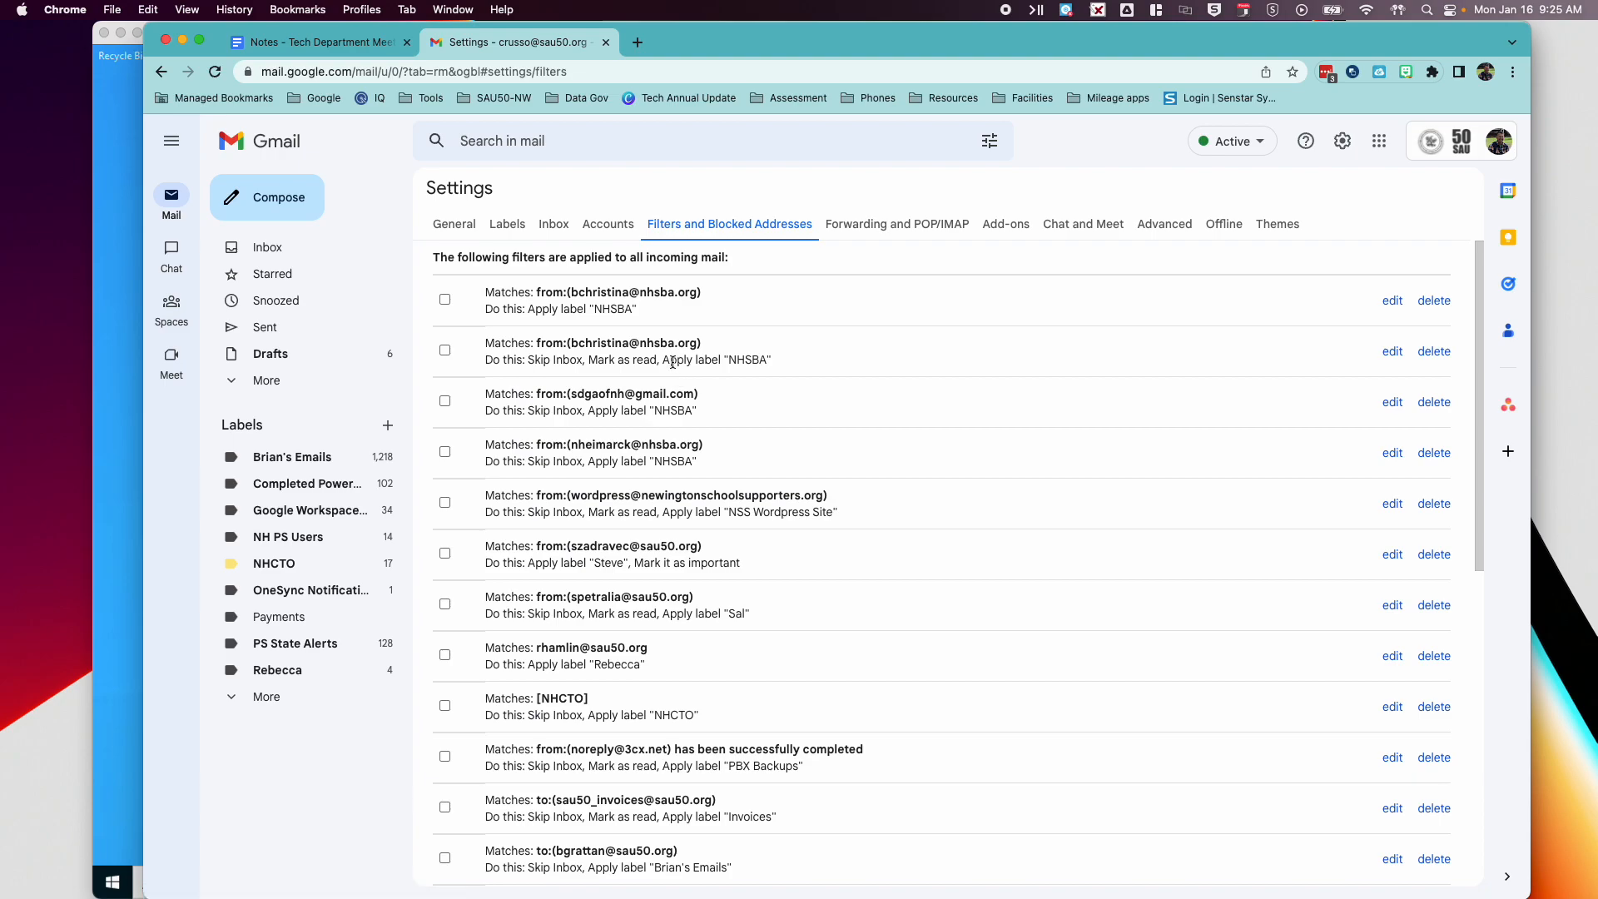
scroll(673, 362, "down", 10)
scroll(673, 362, "up", 7)
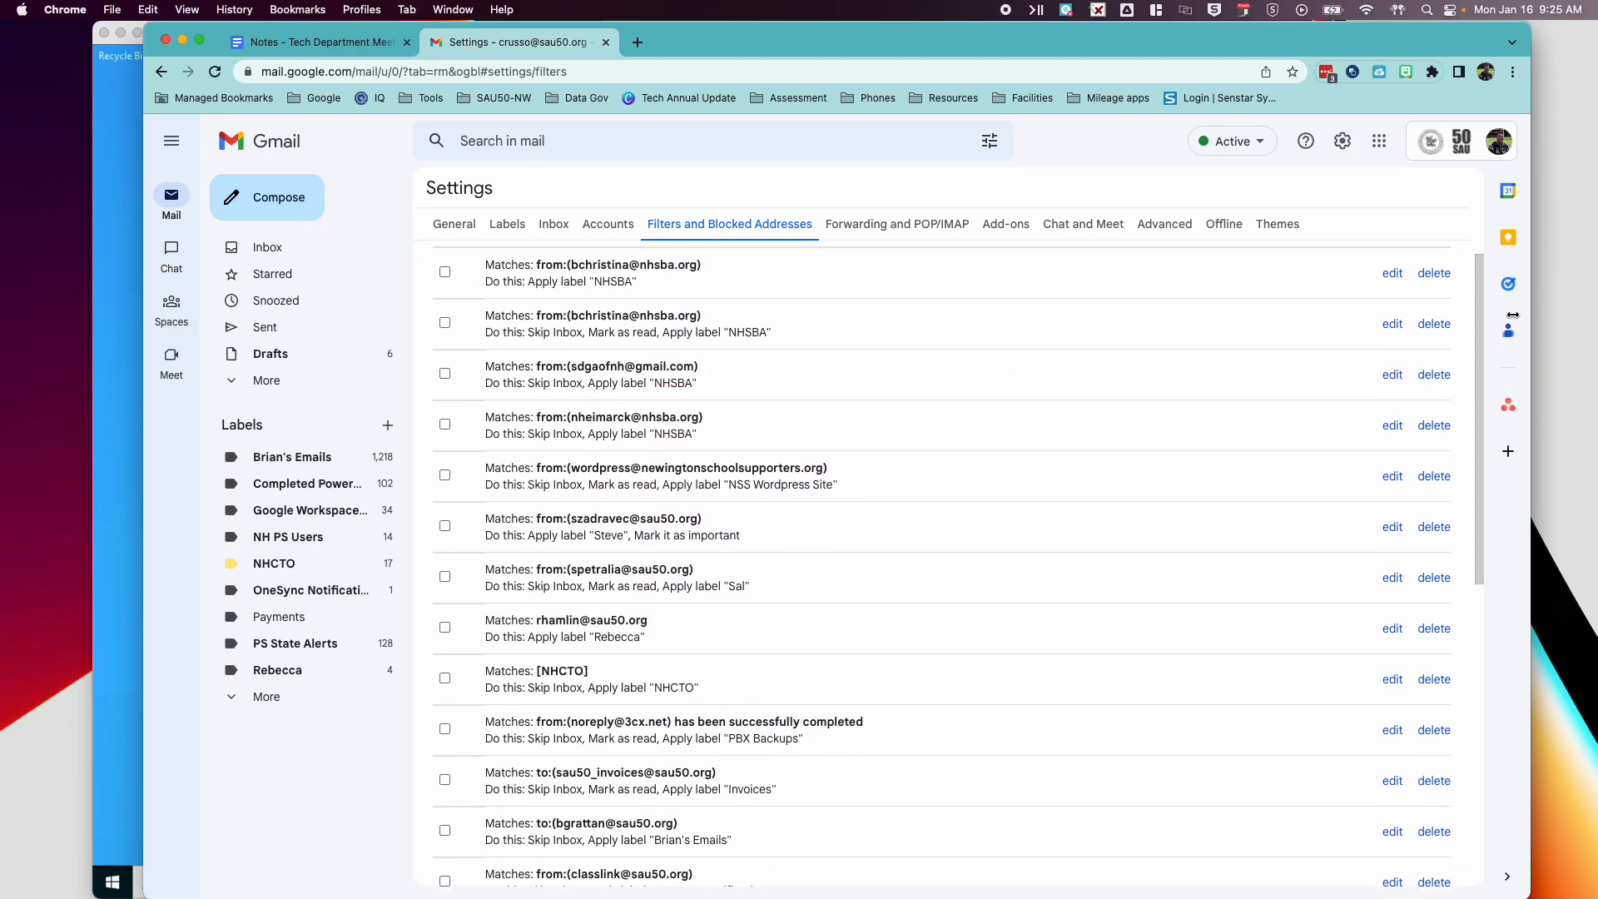